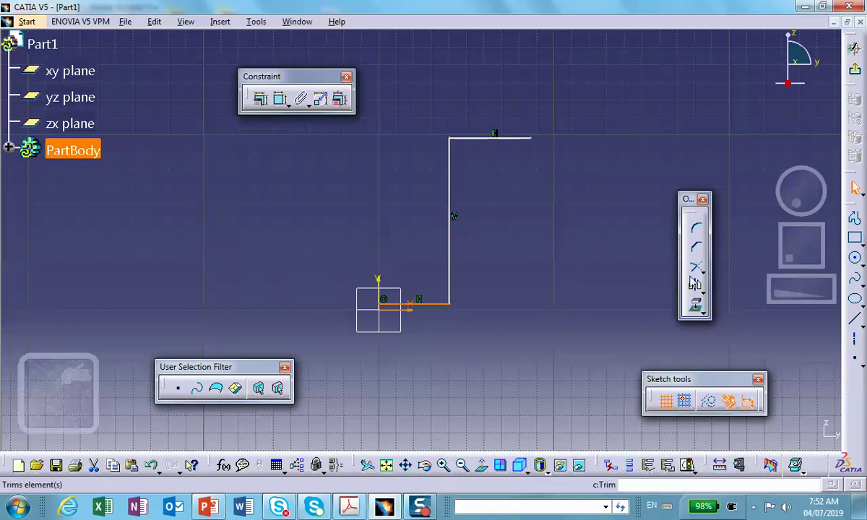
Constrain the sketch's bottom line to be coincident with the horizontal axis.
click(261, 102)
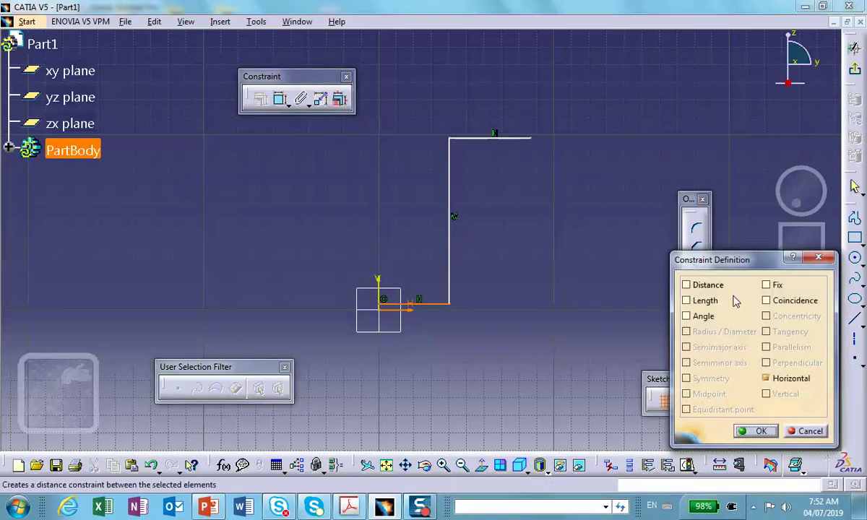
click(766, 300)
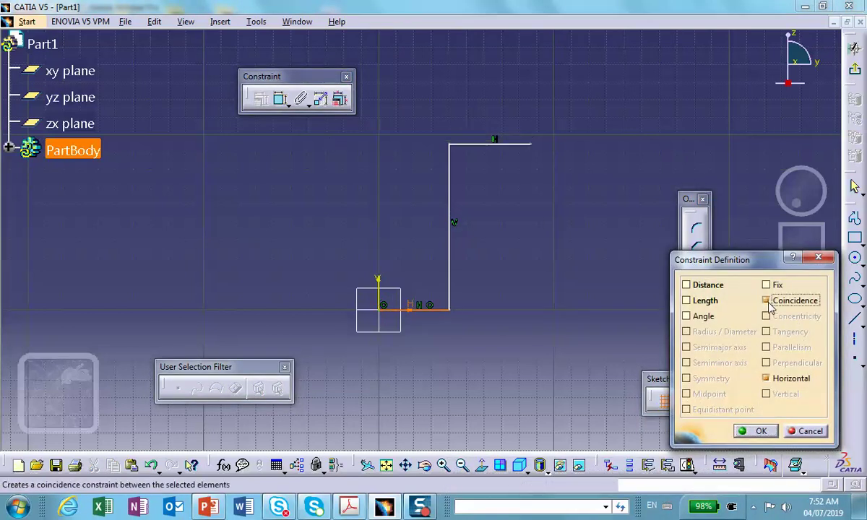
click(759, 432)
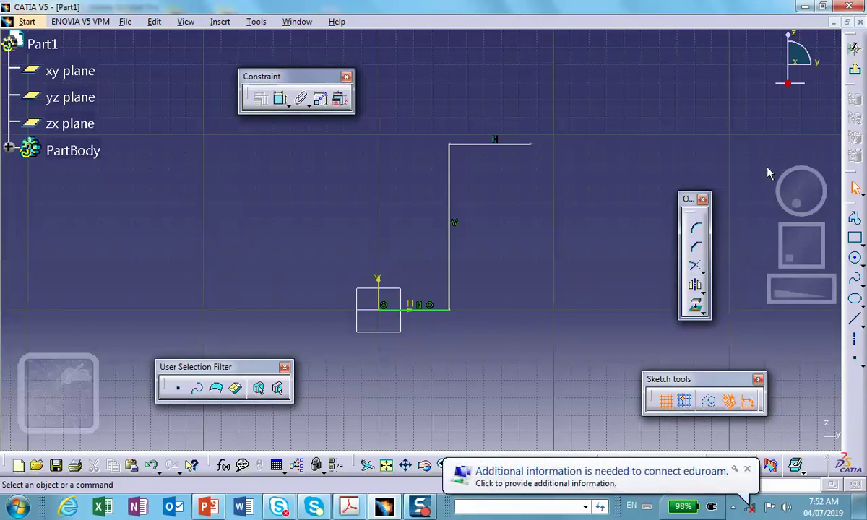
Dimension the sketch's upper horizontal line and set its length to 3 in.
click(301, 101)
click(496, 144)
click(480, 103)
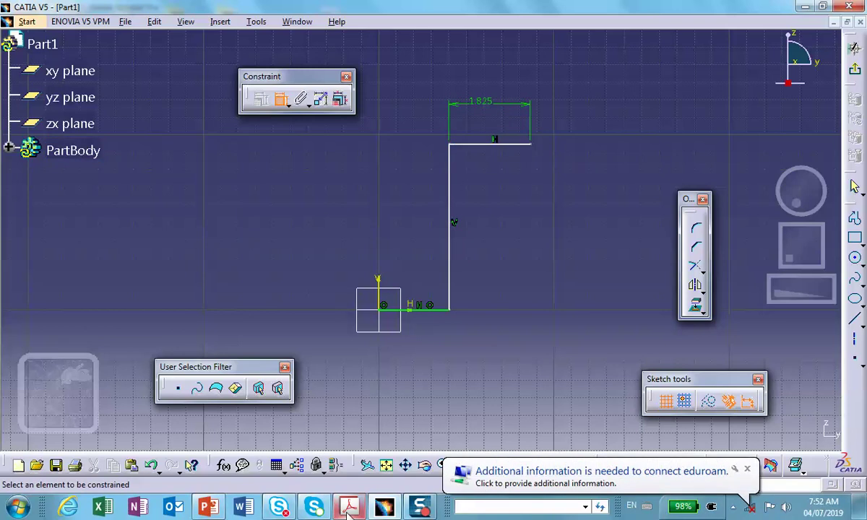
mouse_move(349, 511)
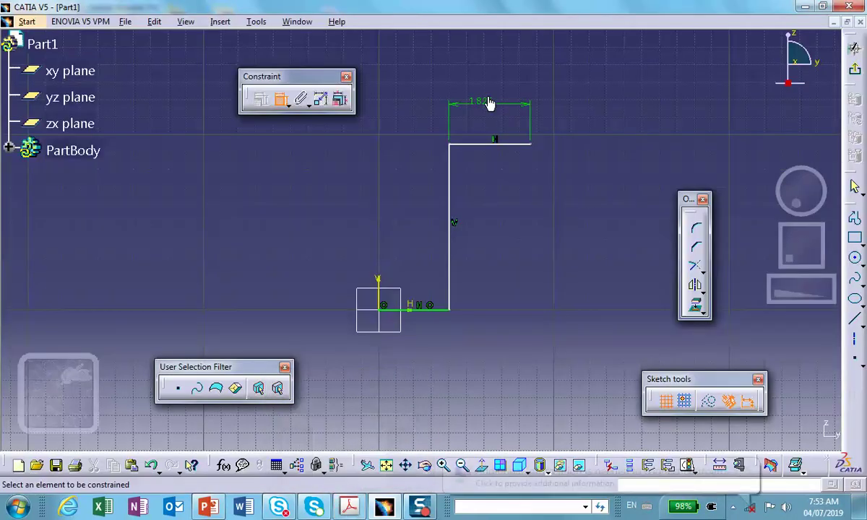
double_click(486, 97)
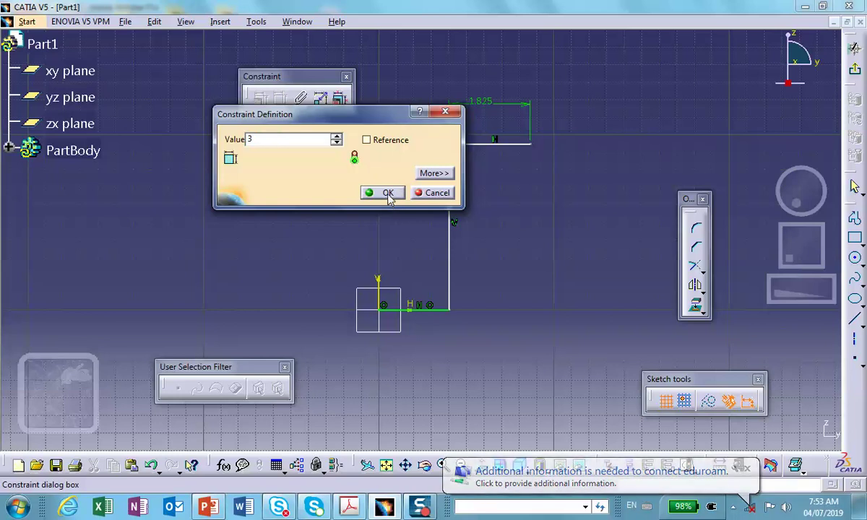
click(390, 197)
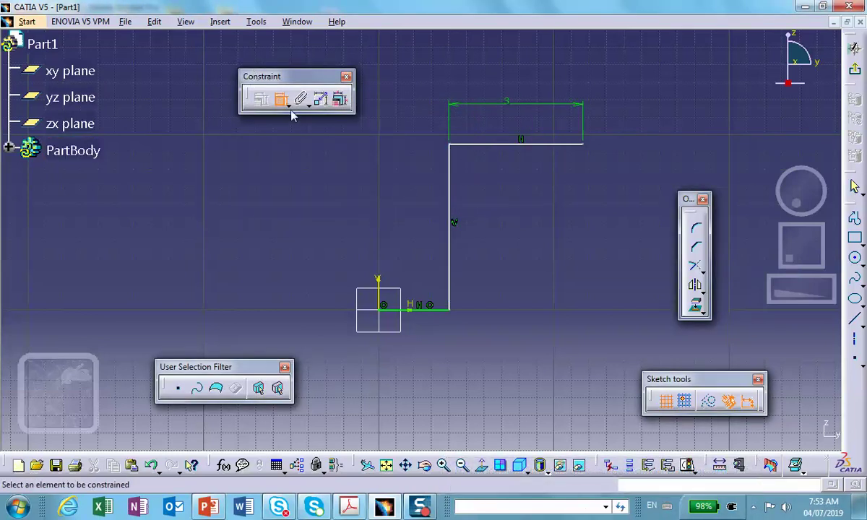
Dimension the vertical line and set its length to 6 in.
click(450, 191)
click(502, 197)
double_click(502, 198)
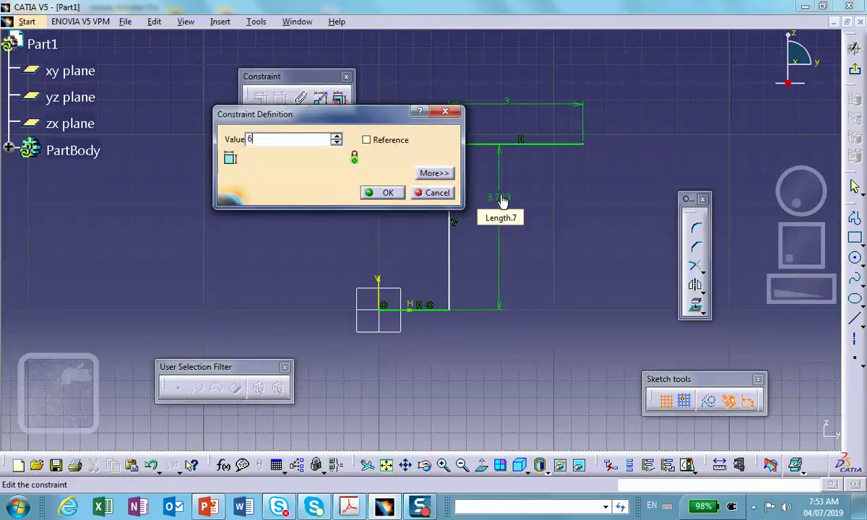
click(383, 193)
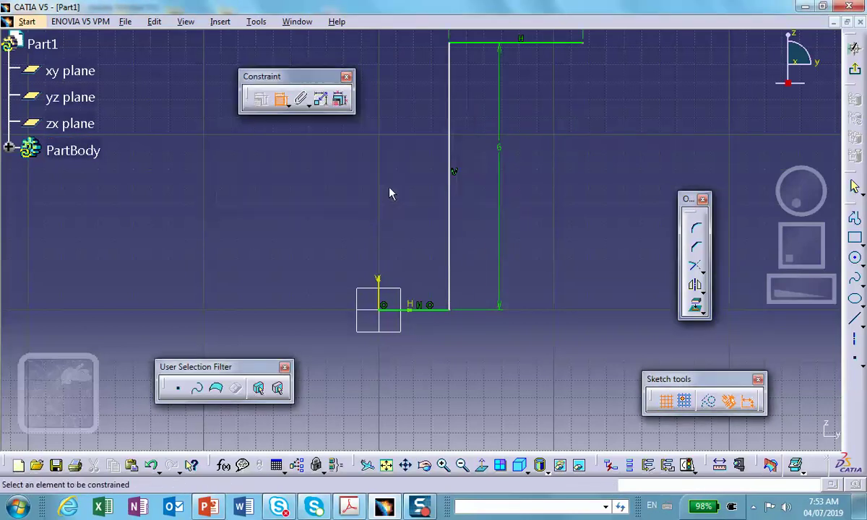
Dimension the bottom horizontal line and set its length to 1.5 in.
click(431, 314)
click(443, 353)
double_click(438, 356)
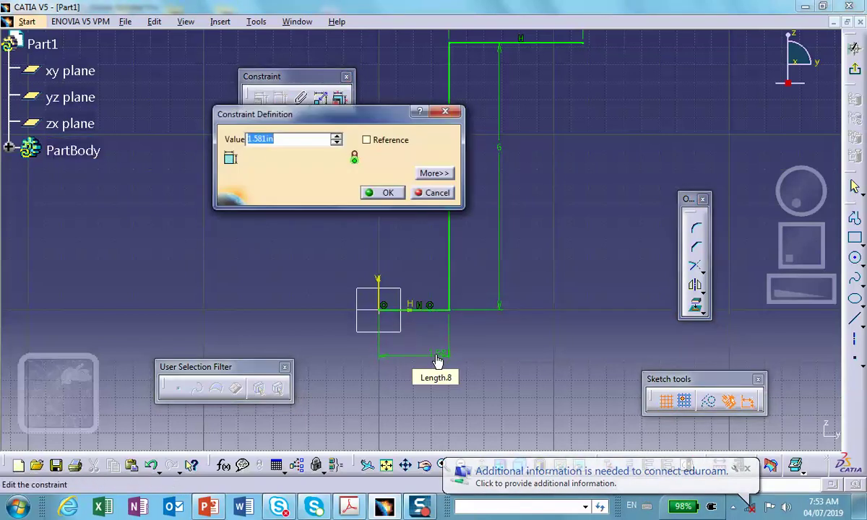
text(1.5)
click(383, 193)
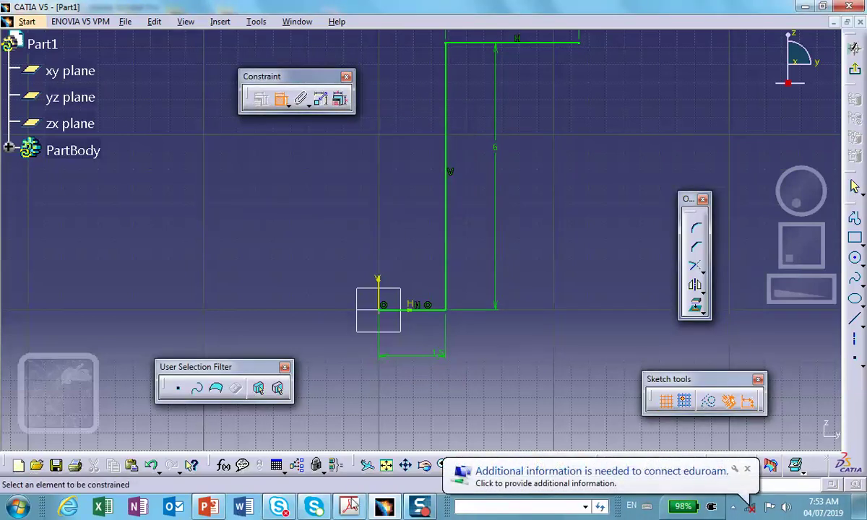
Check the bottom piece's dimension in hw_8_CAE_S19.pdf in Adobe Acrobat, return to CATIA and set the bottom line's length to 3 in.
mouse_move(306, 434)
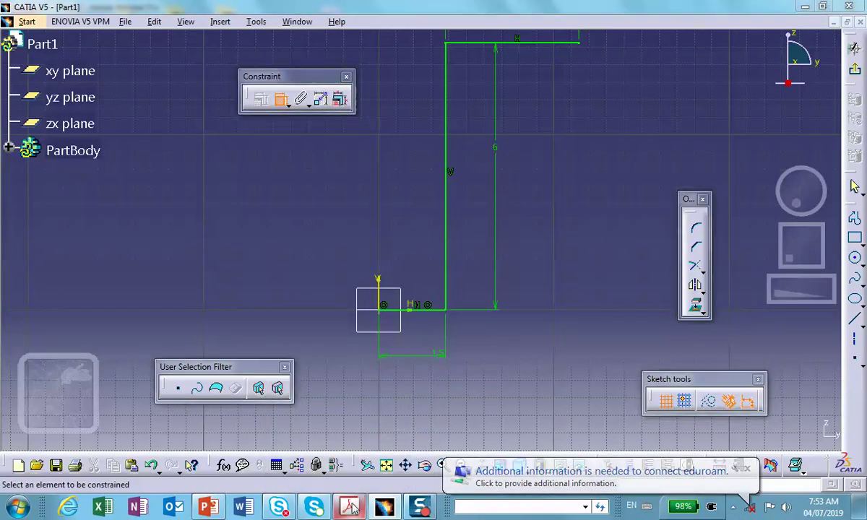
click(349, 507)
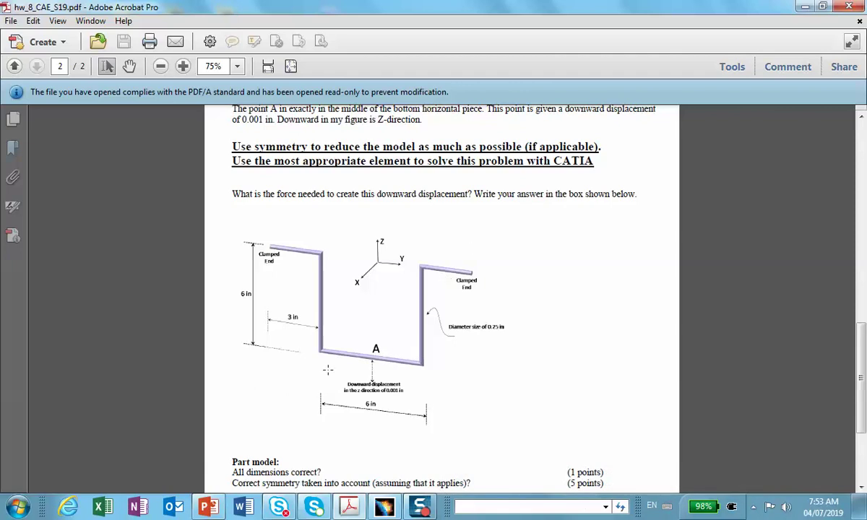
click(805, 6)
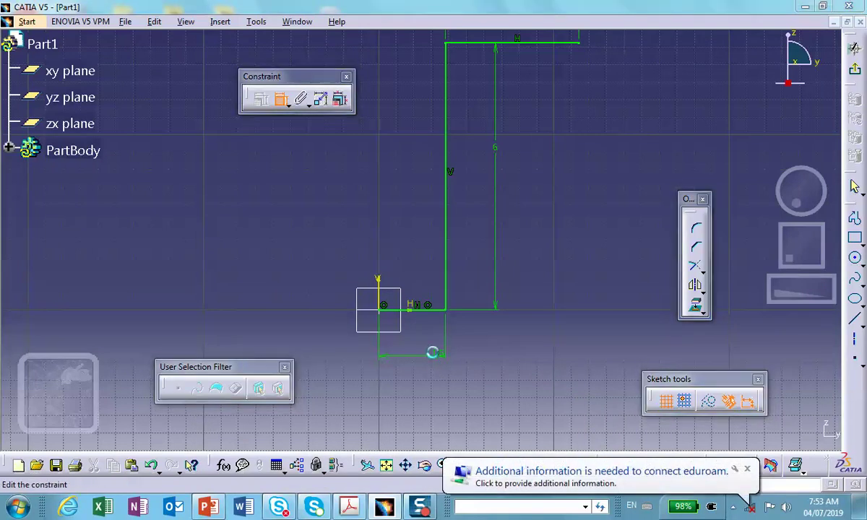
double_click(433, 356)
text(3in)
click(384, 193)
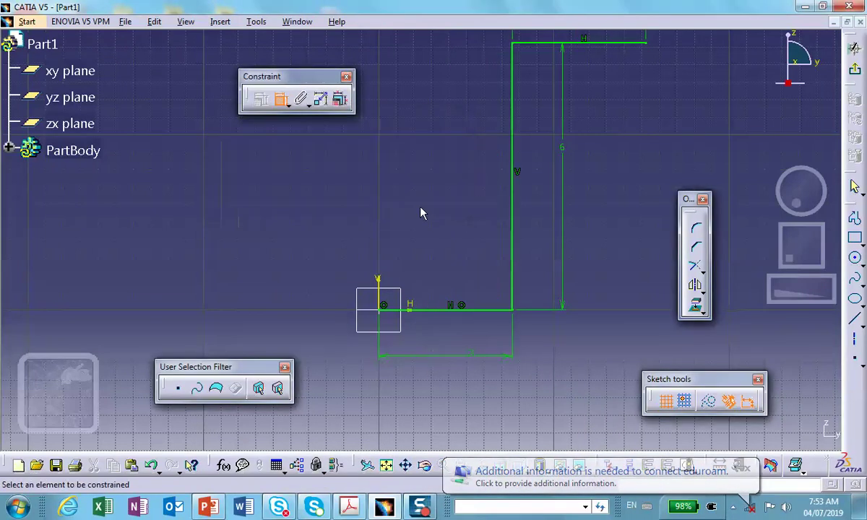
Exit the sketch and use the Join operation to combine its lines into a single curve.
click(855, 71)
mouse_move(412, 182)
middle_down()
mouse_move(340, 246)
mouse_move(348, 224)
middle_up()
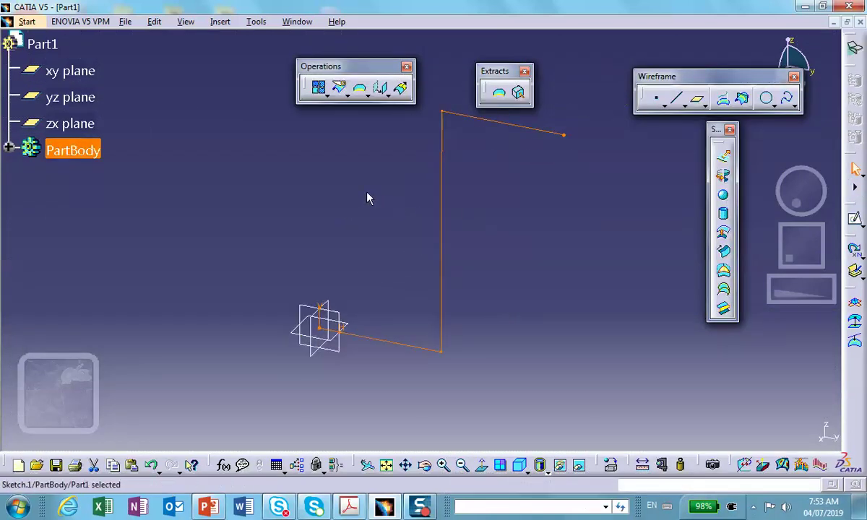
click(549, 236)
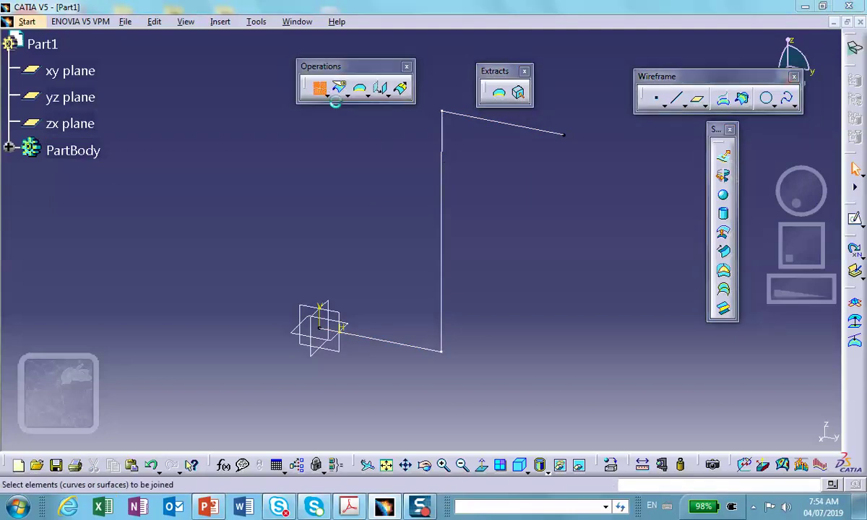
click(319, 90)
click(443, 170)
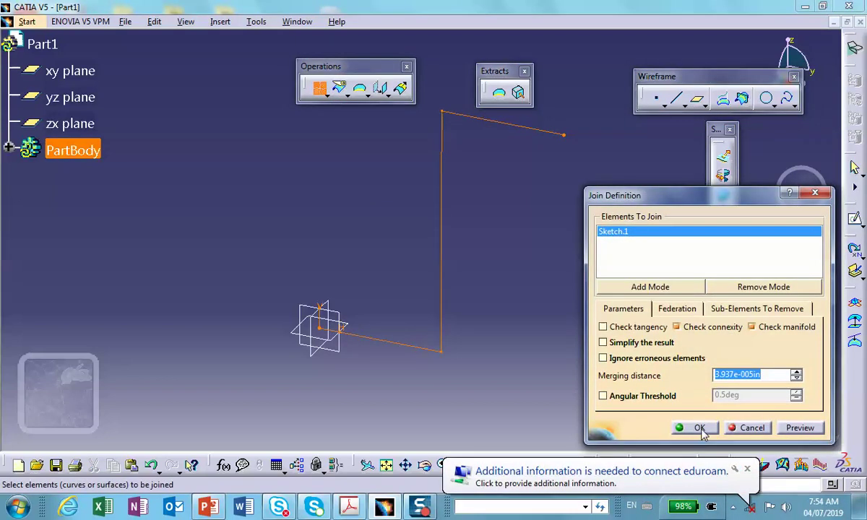
click(698, 429)
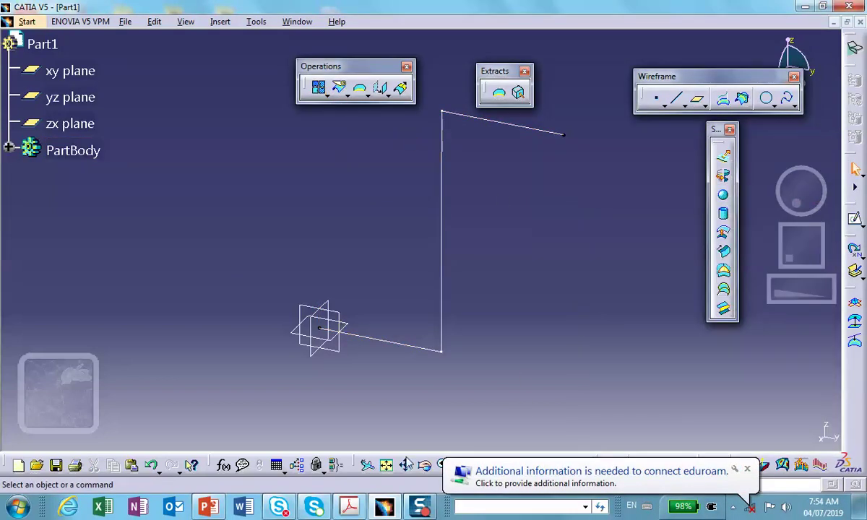
Apply the Steel material from the Metal category of the default catalog to Part1.
click(612, 464)
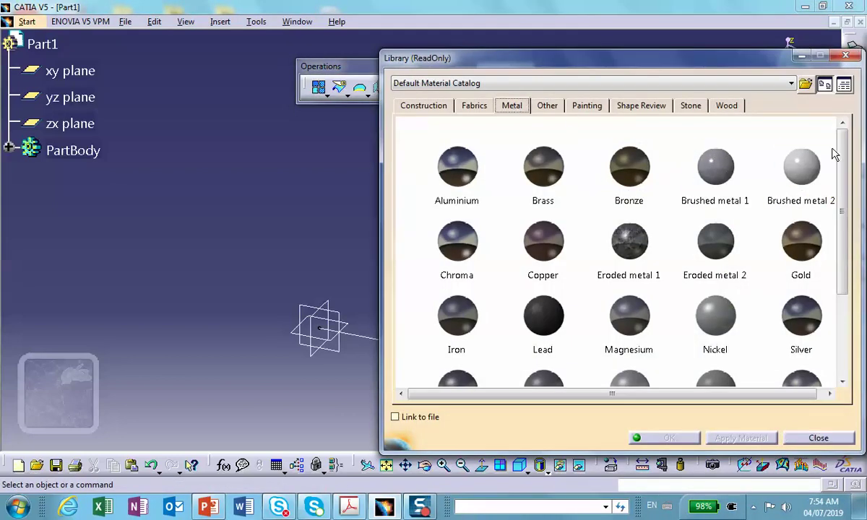
scroll(593, 231, down, 2)
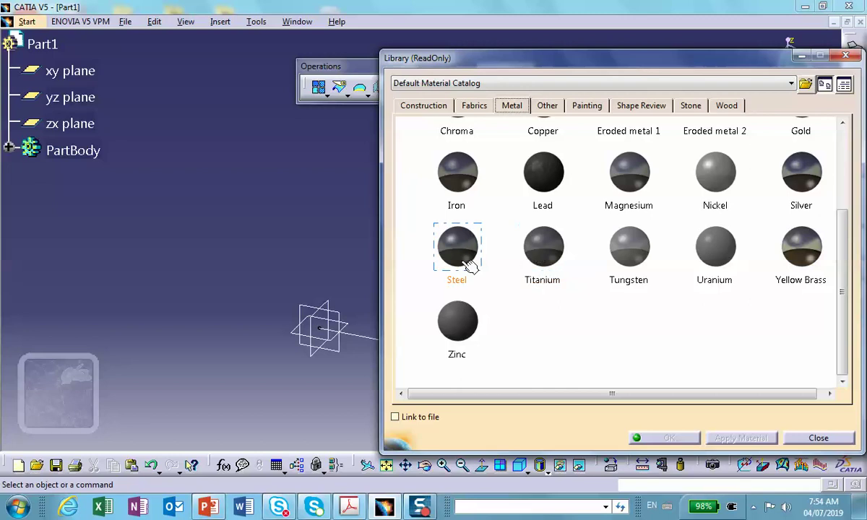
click(39, 49)
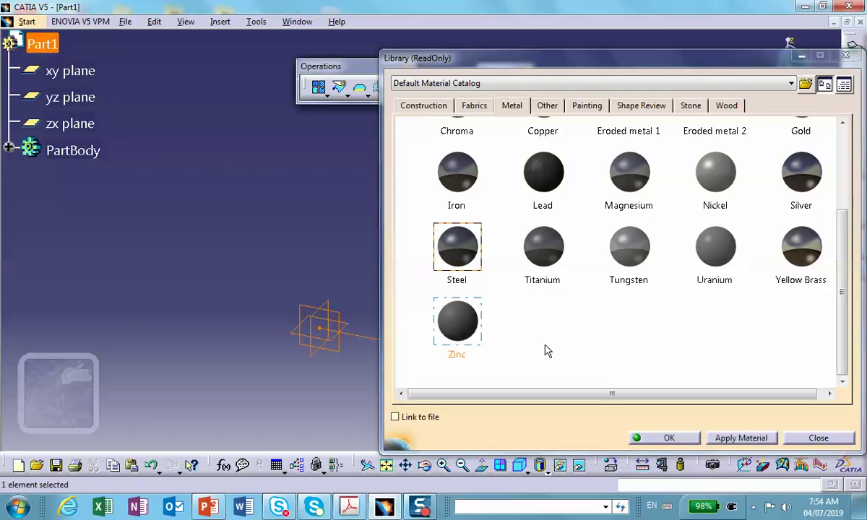
click(661, 438)
click(536, 368)
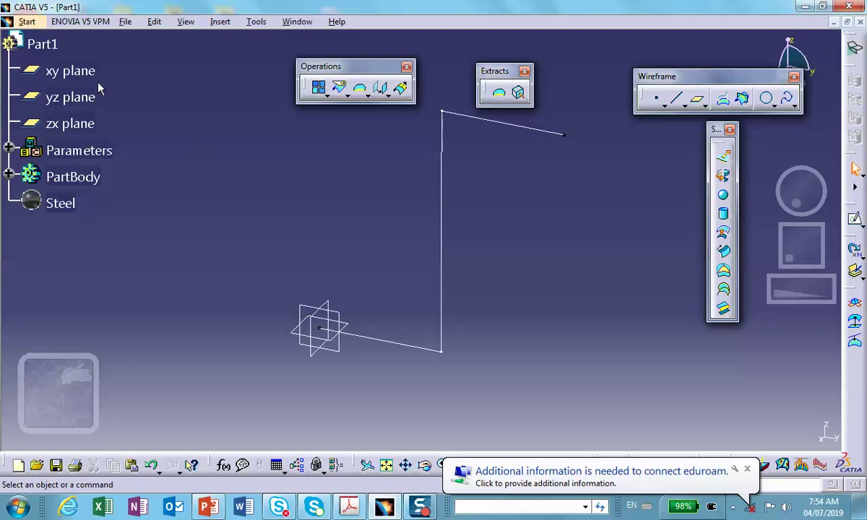
Save the part as Part1.CATPart in a new desktop folder named problem3 using Save Management.
click(129, 21)
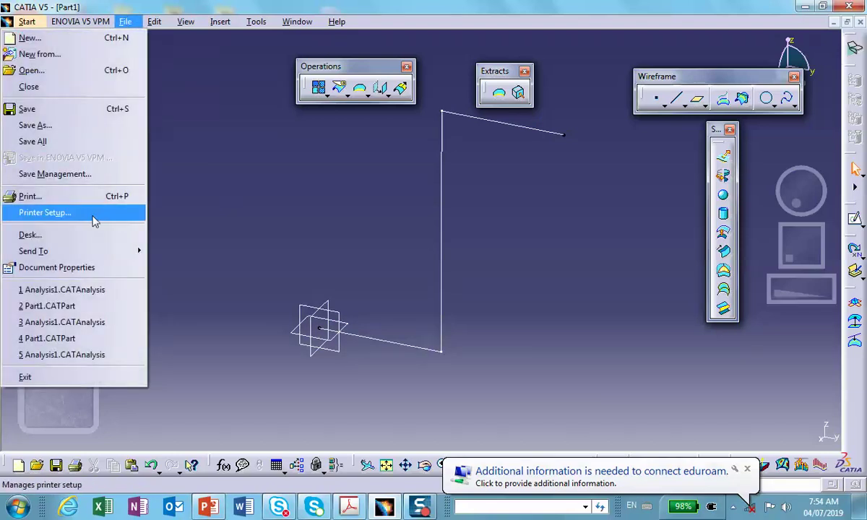
click(55, 175)
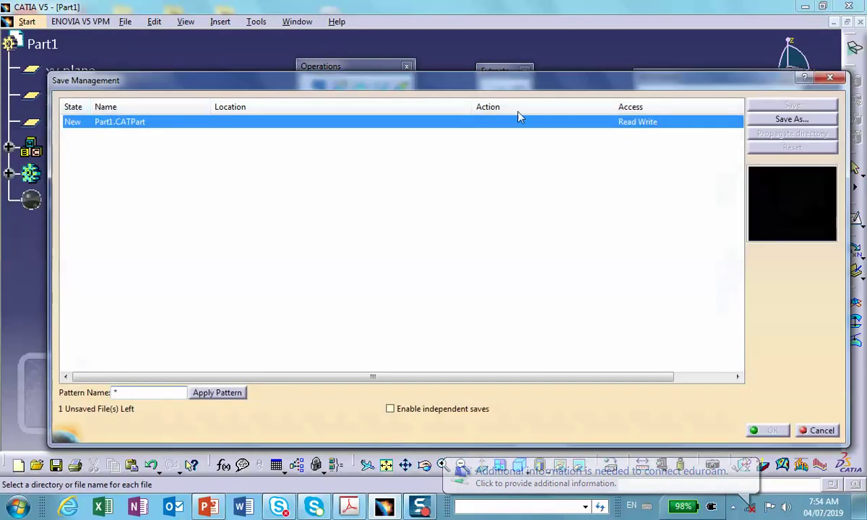
click(792, 120)
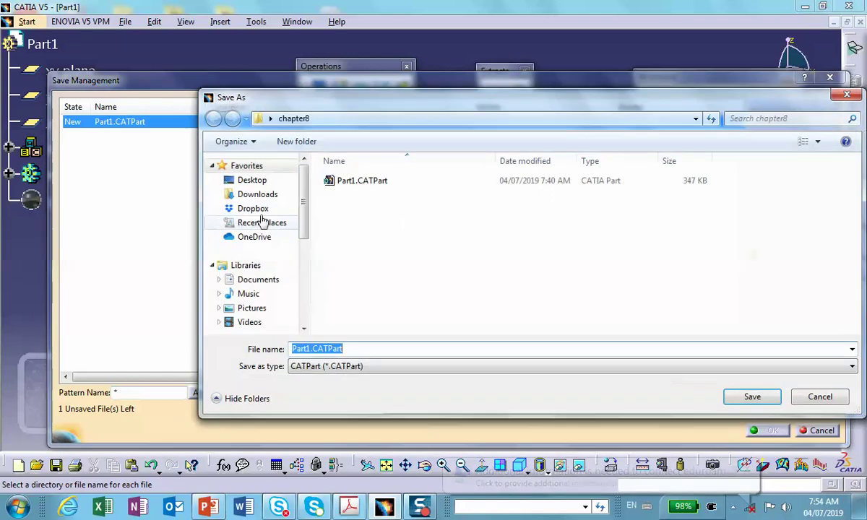
click(252, 180)
click(295, 141)
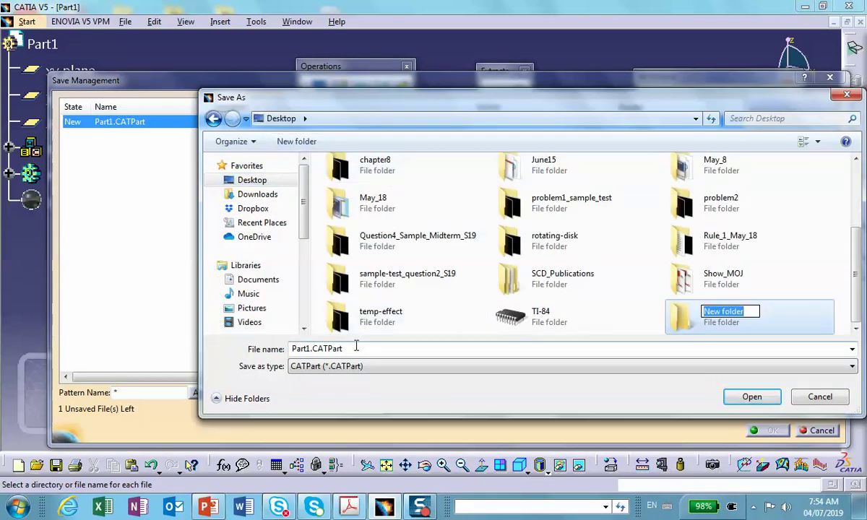
text(problem)
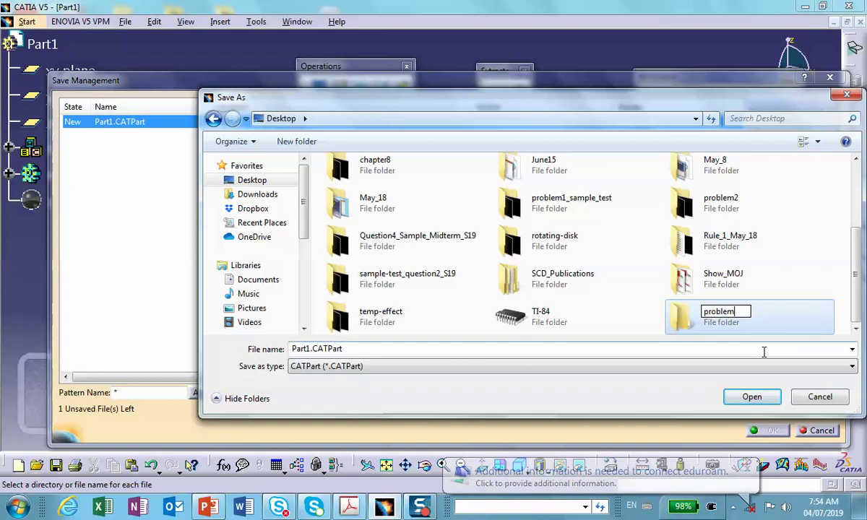
click(752, 397)
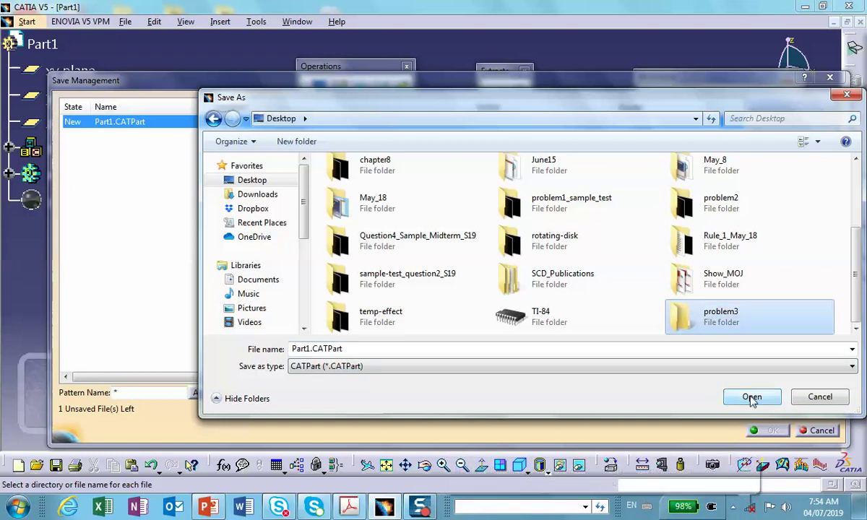
click(751, 397)
click(750, 397)
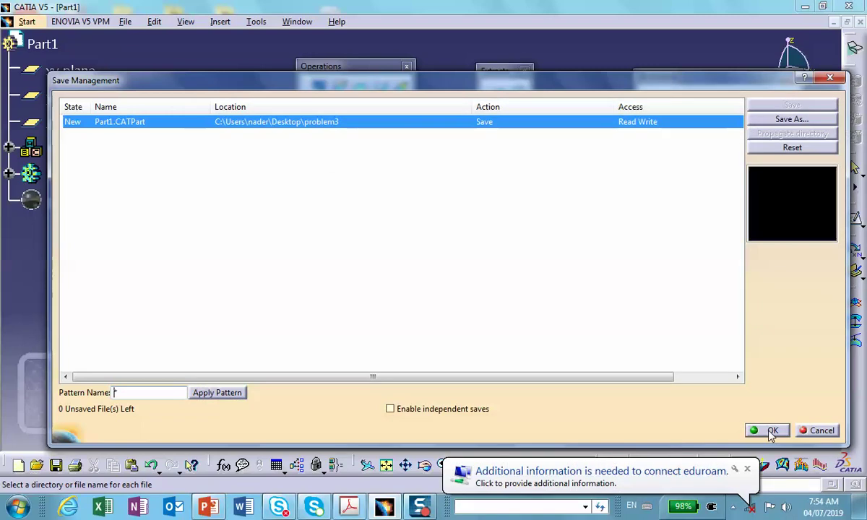
click(768, 430)
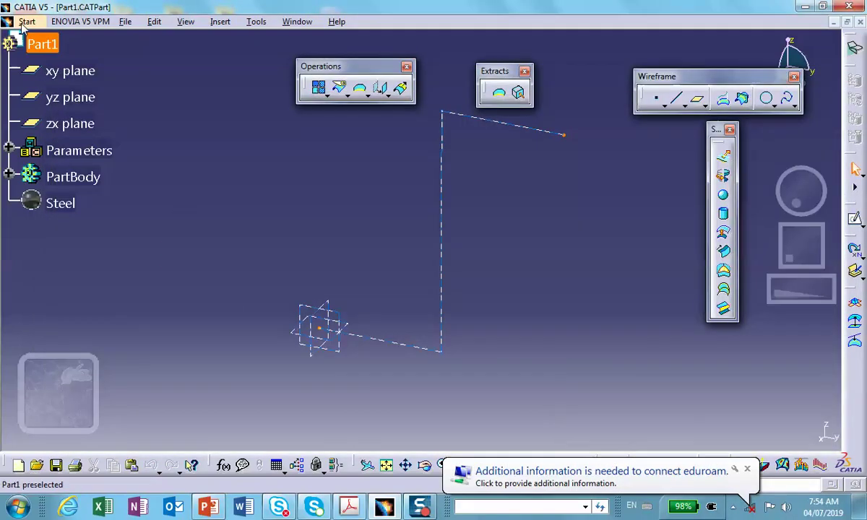
Switch to the Generative Structural Analysis workbench and create a Static Analysis case for the part.
click(26, 21)
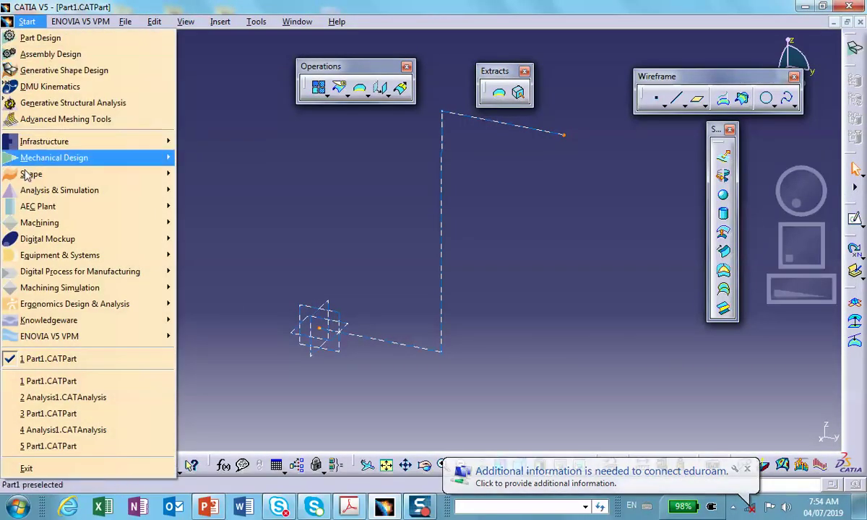
mouse_move(34, 195)
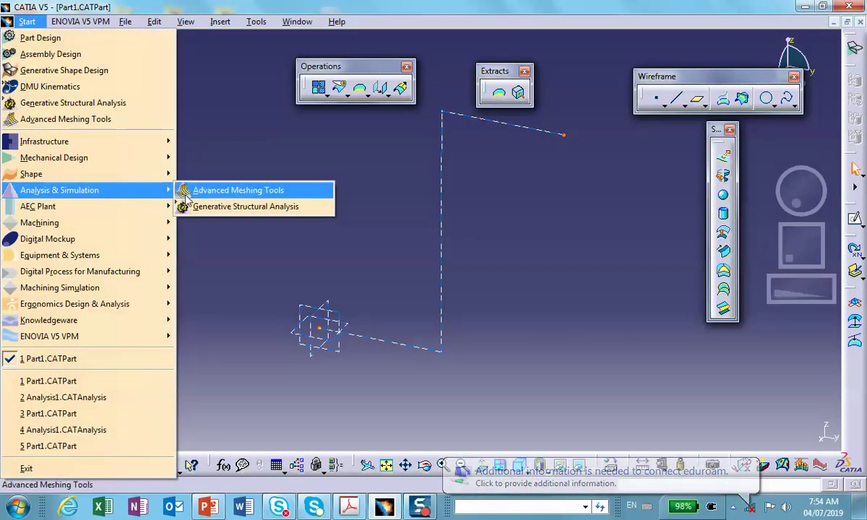
click(209, 206)
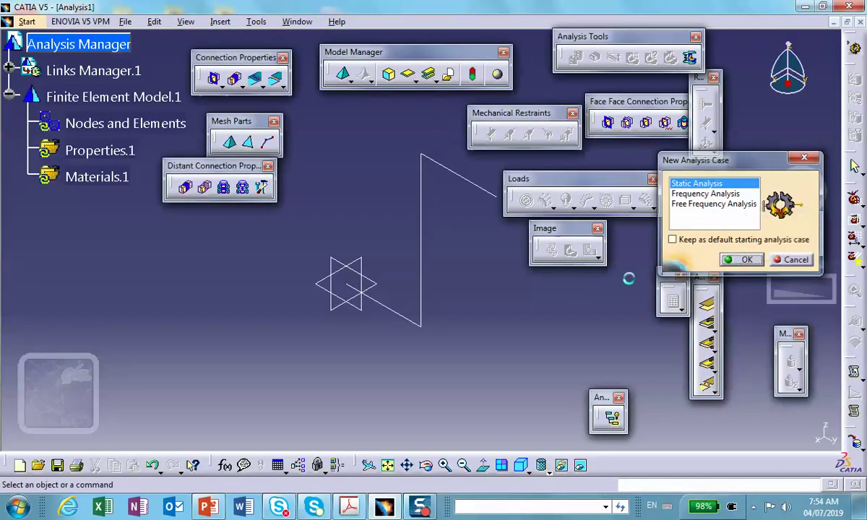
click(741, 262)
middle_drag(480, 287, 412, 347)
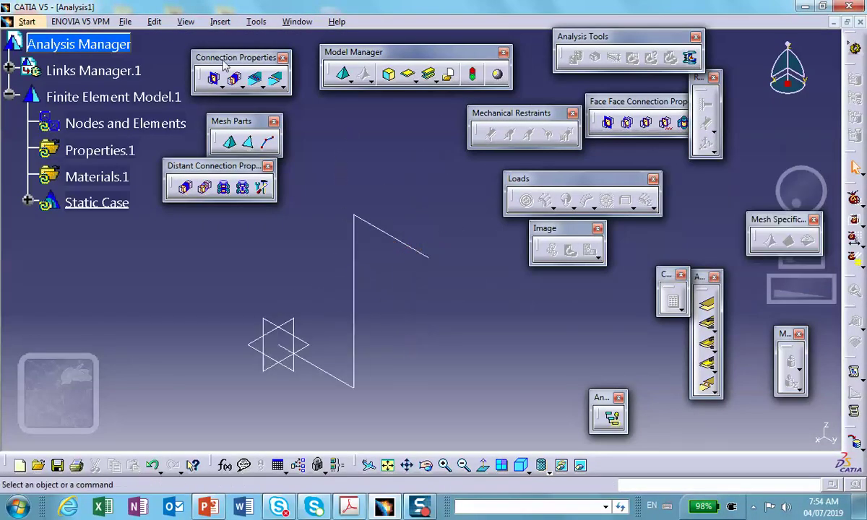
Create a linear beam mesh with a 0.2 in element size on the joined rod curve.
click(268, 142)
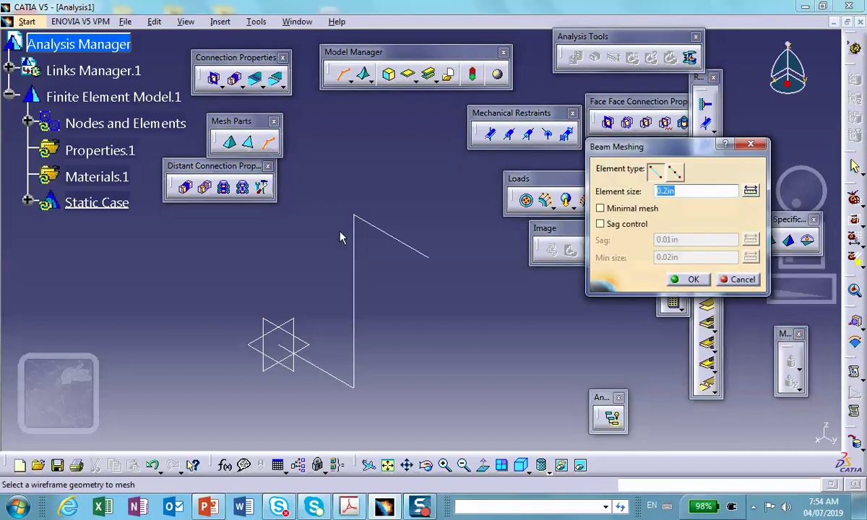
click(356, 259)
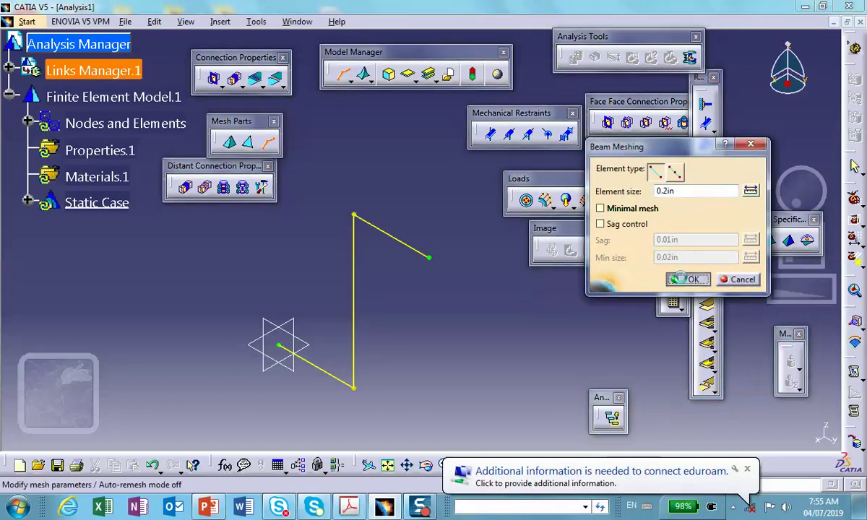
click(690, 279)
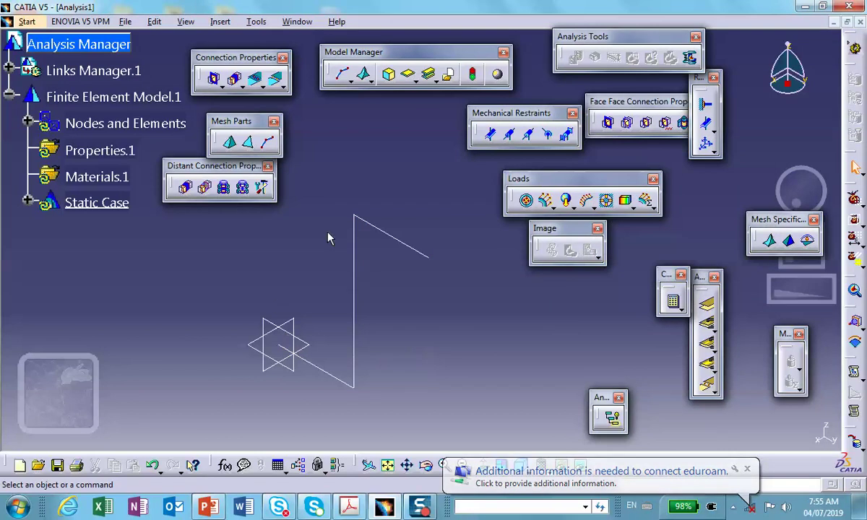
Assign a 1D property to the rod curve as a cylindrical beam, with the radius based on the 0.25 in diameter in the homework PDF.
click(430, 76)
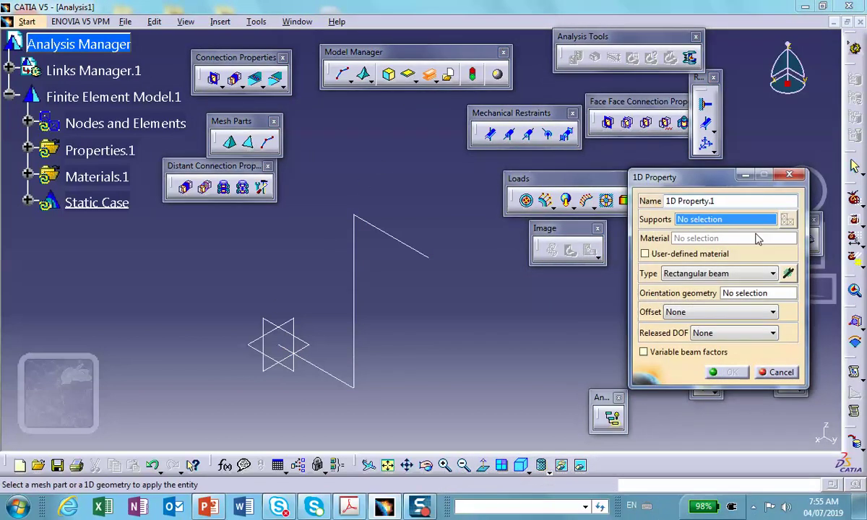
click(773, 276)
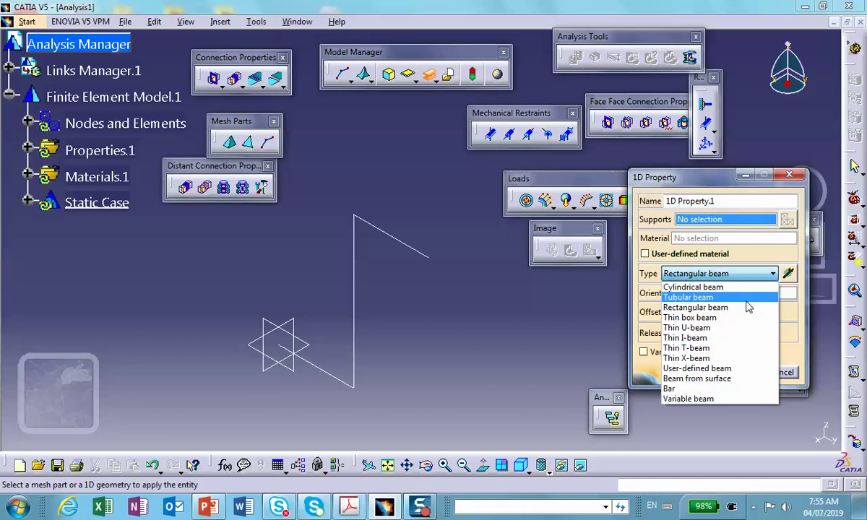
click(748, 298)
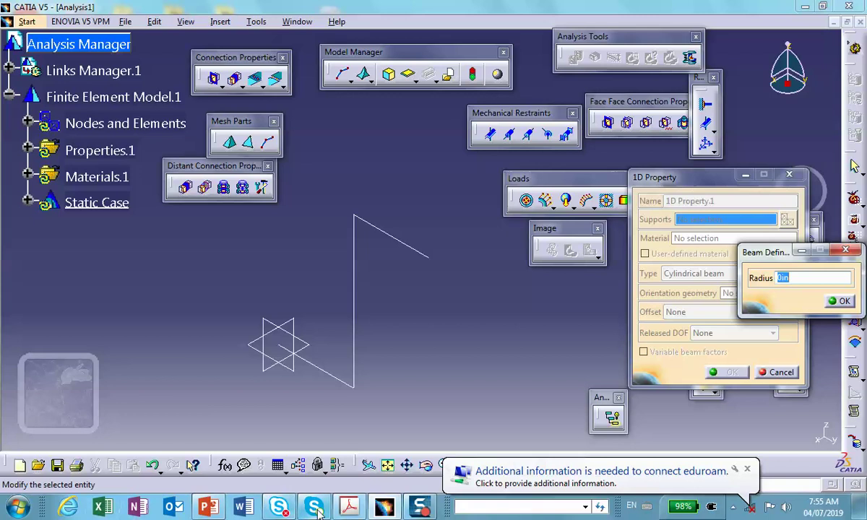
click(349, 507)
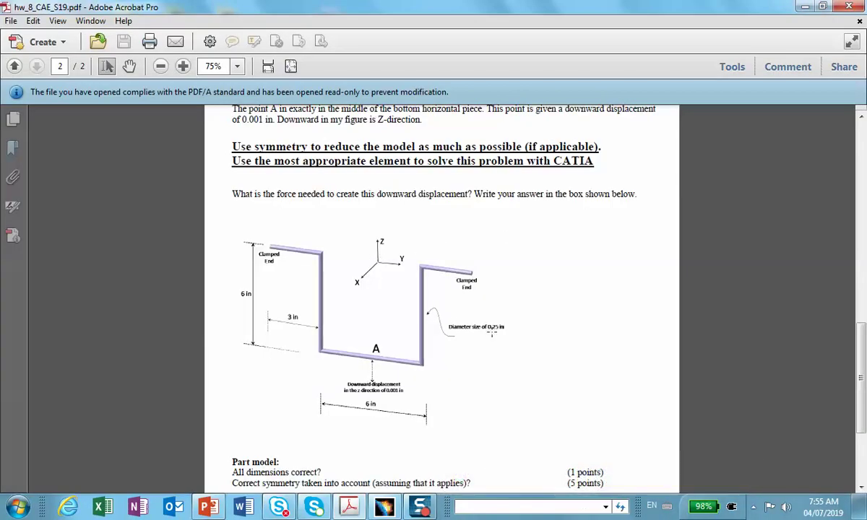
click(805, 6)
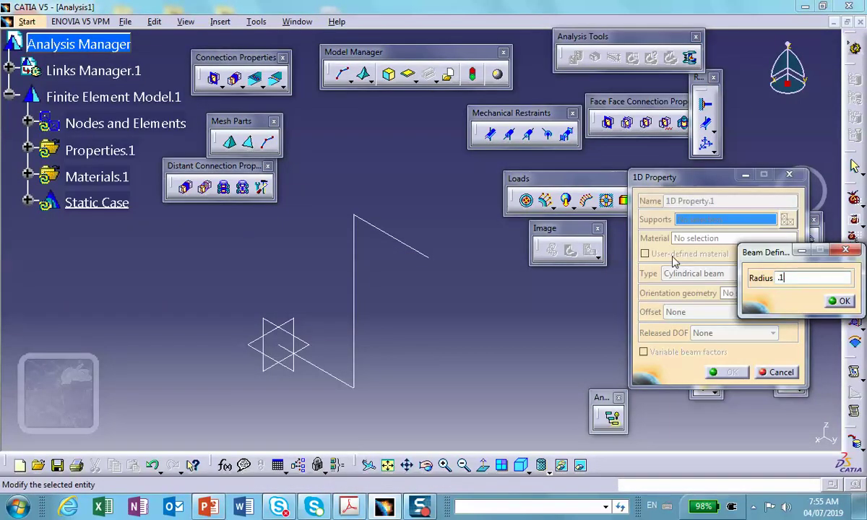
click(843, 303)
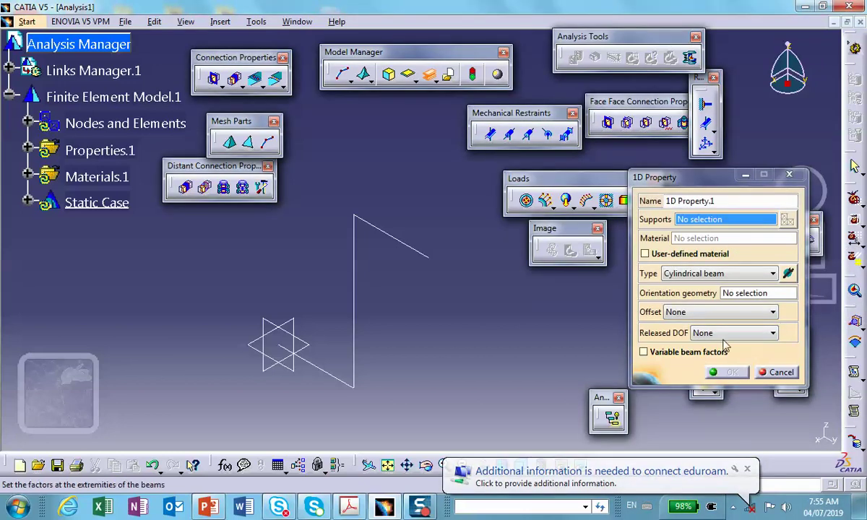
click(353, 262)
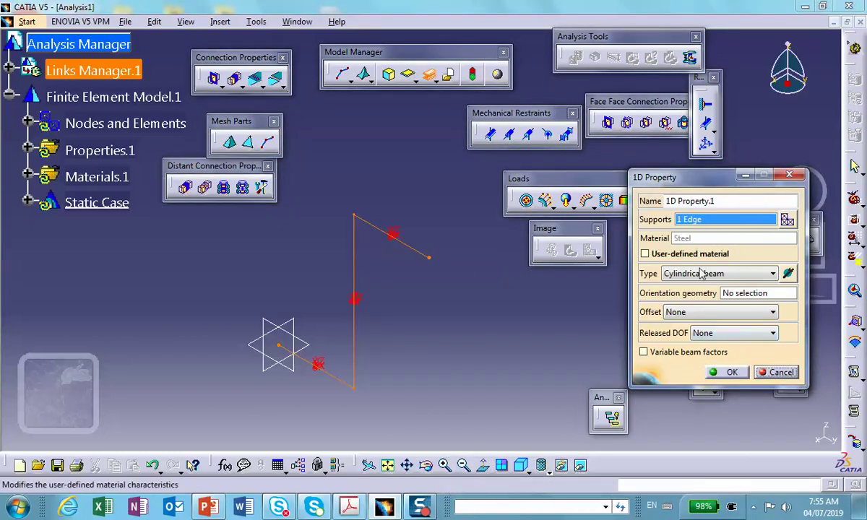
click(725, 372)
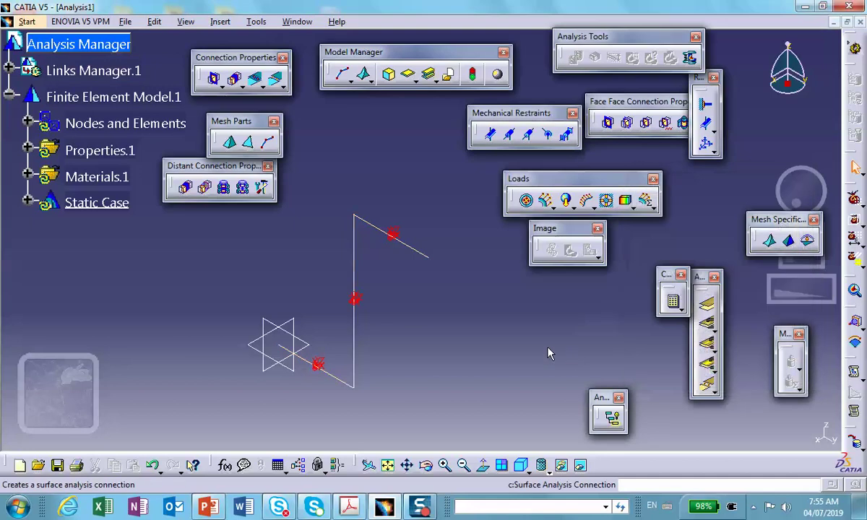
Apply a clamp to the free end vertex of the rod's upper horizontal segment.
ctrl+middle_drag(403, 329, 390, 187)
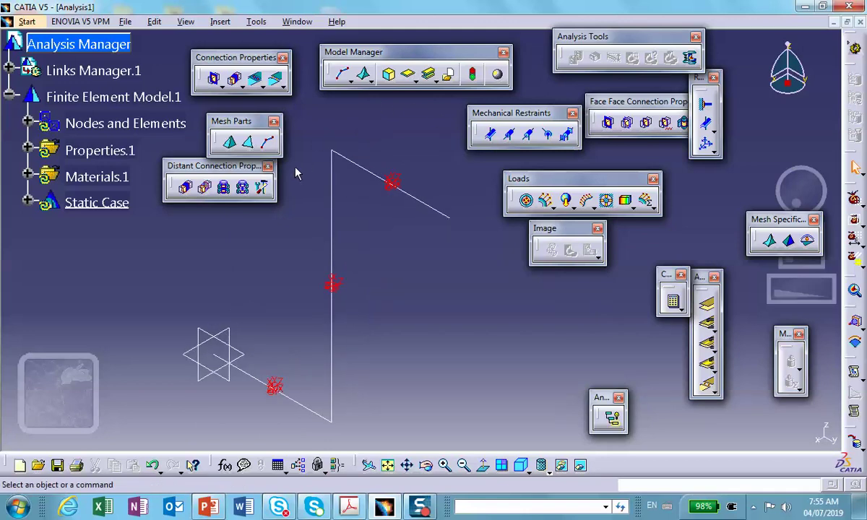
click(706, 105)
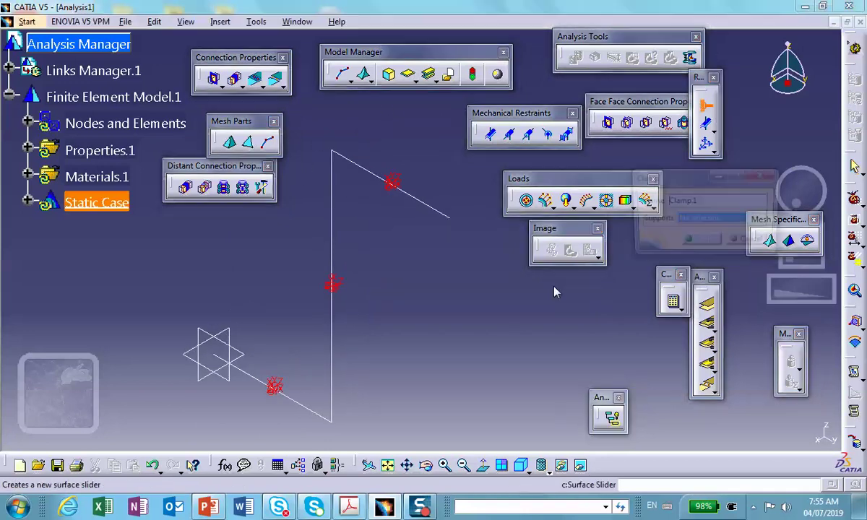
click(450, 217)
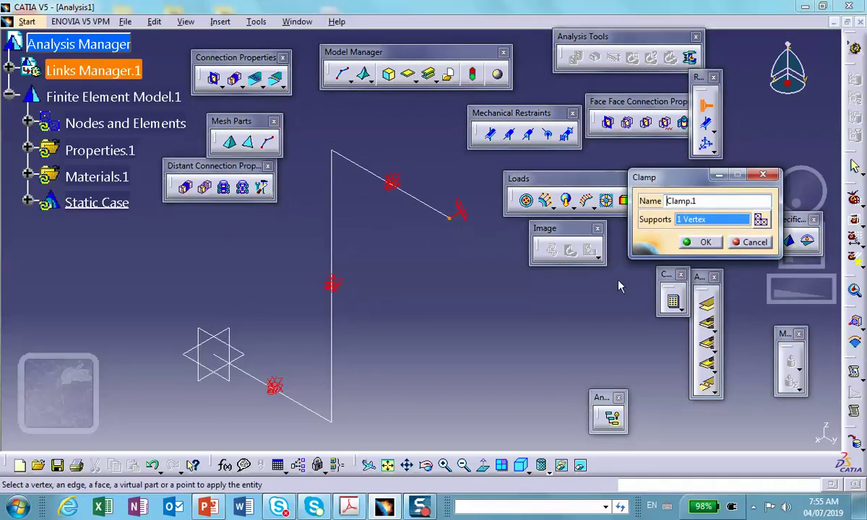
click(709, 244)
Add a user-defined restraint at the rod's symmetry-plane vertex at the origin, blocking Translation 2, Rotation 1 and Rotation 3.
middle_drag(387, 355, 444, 357)
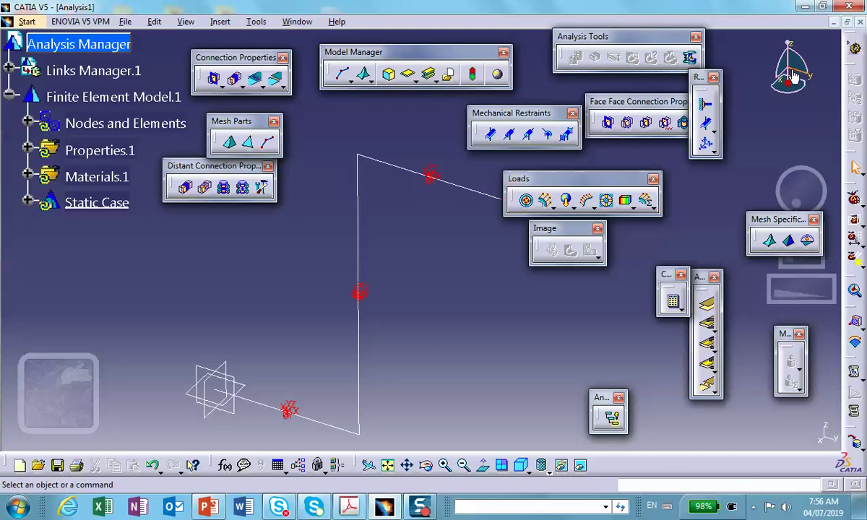
click(704, 144)
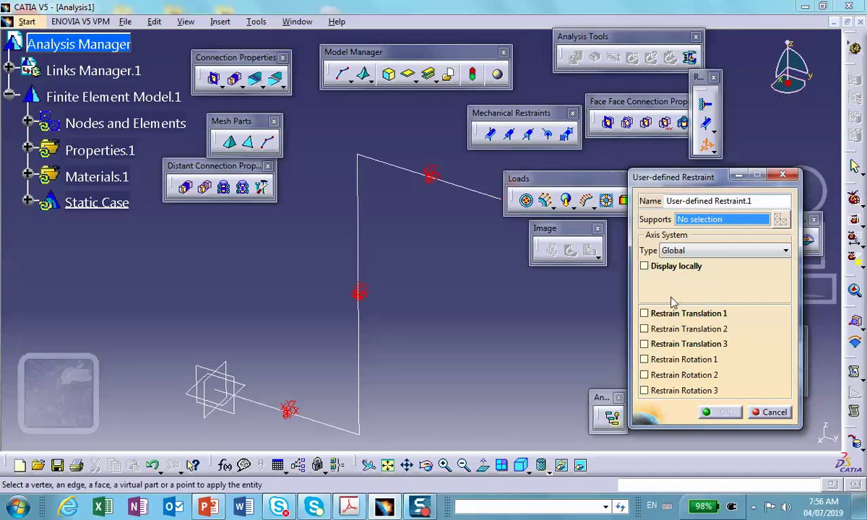
click(644, 329)
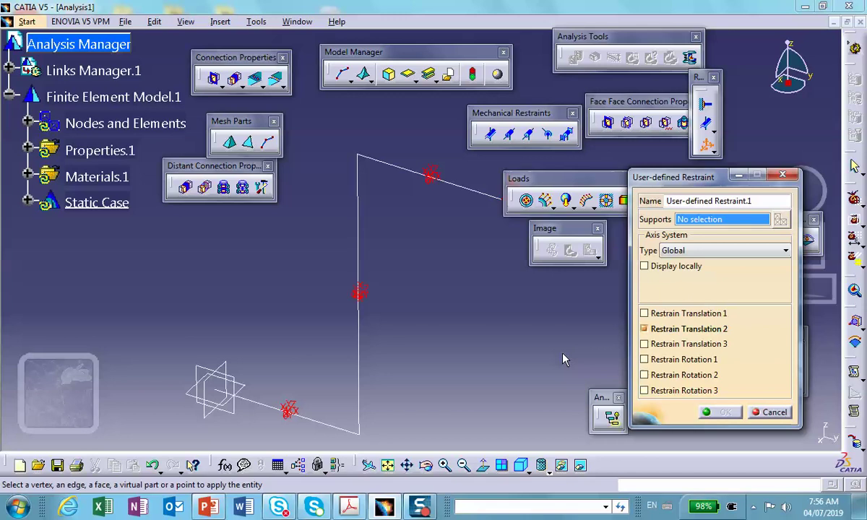
click(644, 359)
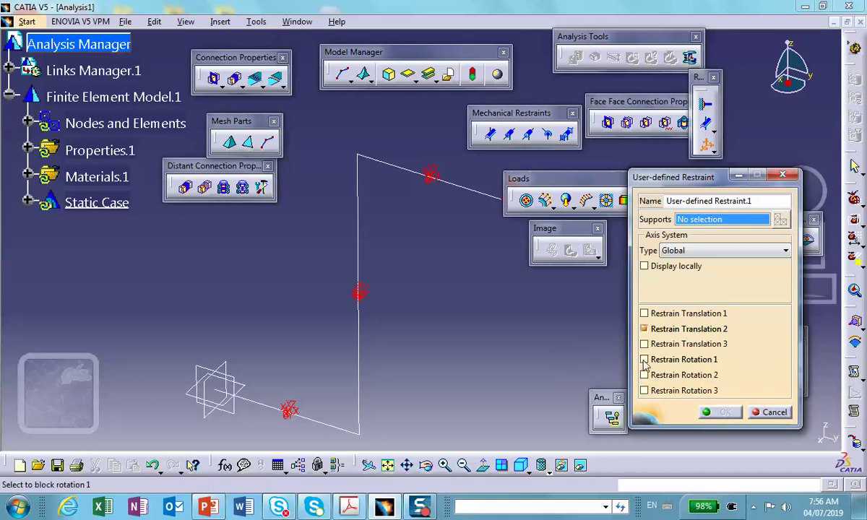
click(644, 390)
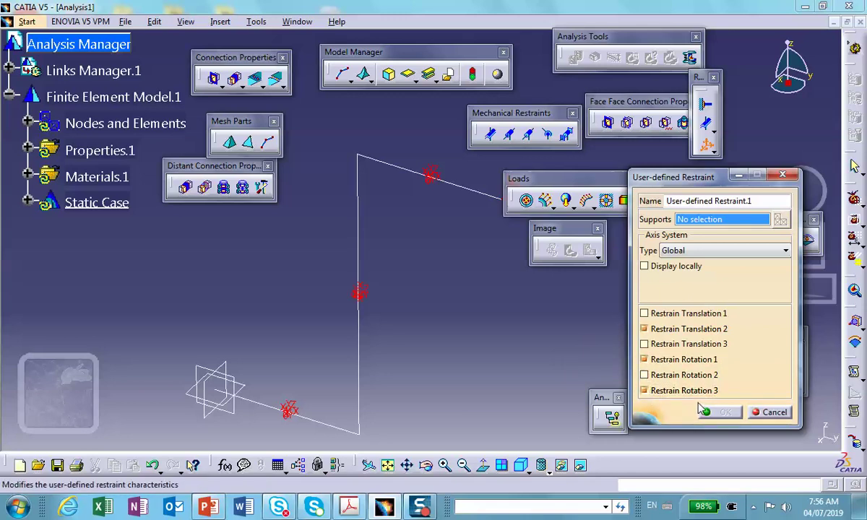
click(216, 391)
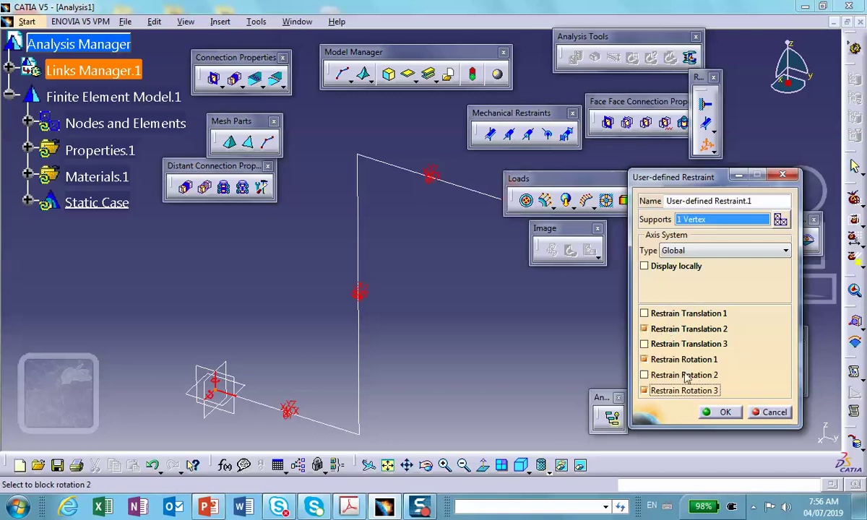
click(717, 412)
Add a second user-defined restraint at the same origin vertex, blocking only Translation 3.
middle_drag(307, 321, 343, 295)
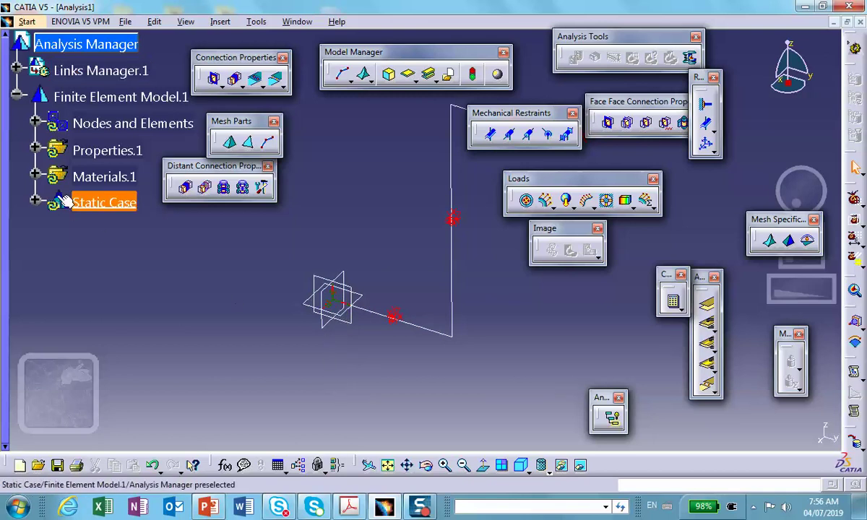
click(35, 203)
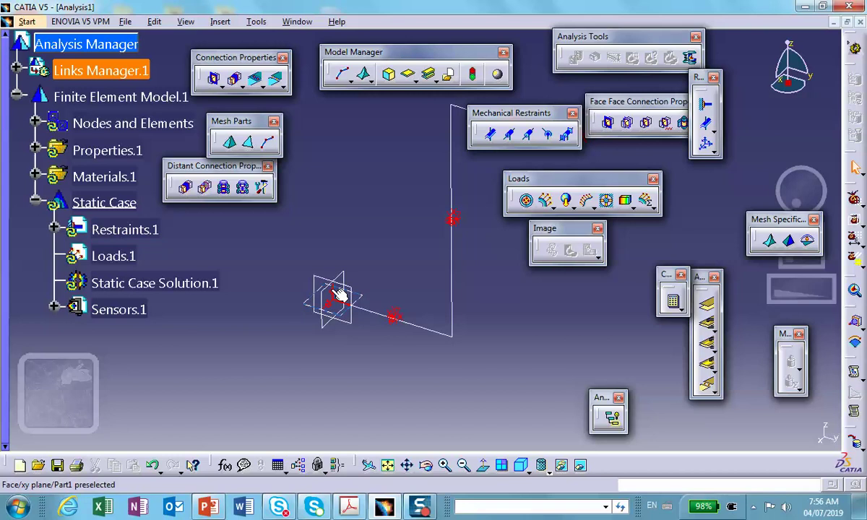
scroll(220, 312, down, 2)
scroll(220, 312, down, 2)
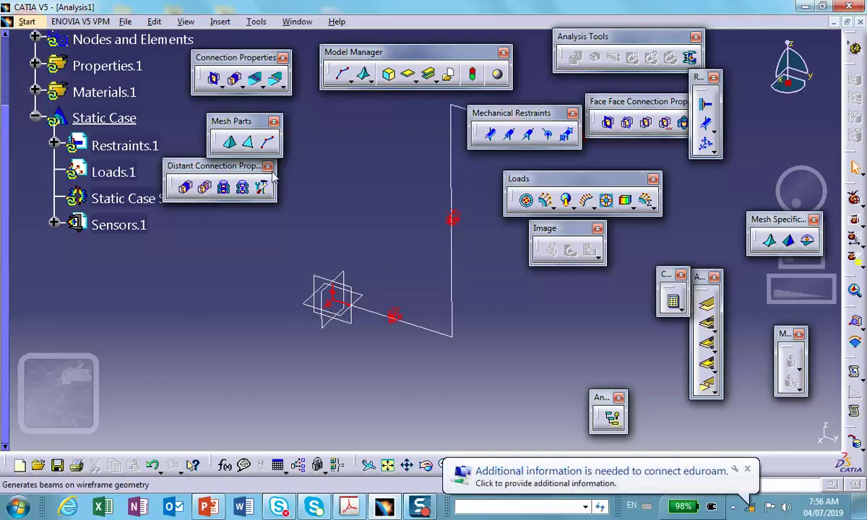
click(705, 143)
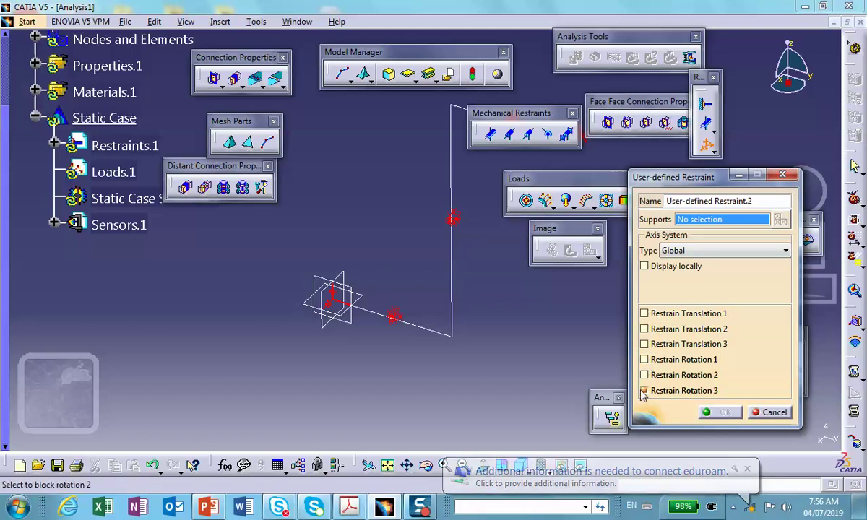
click(332, 301)
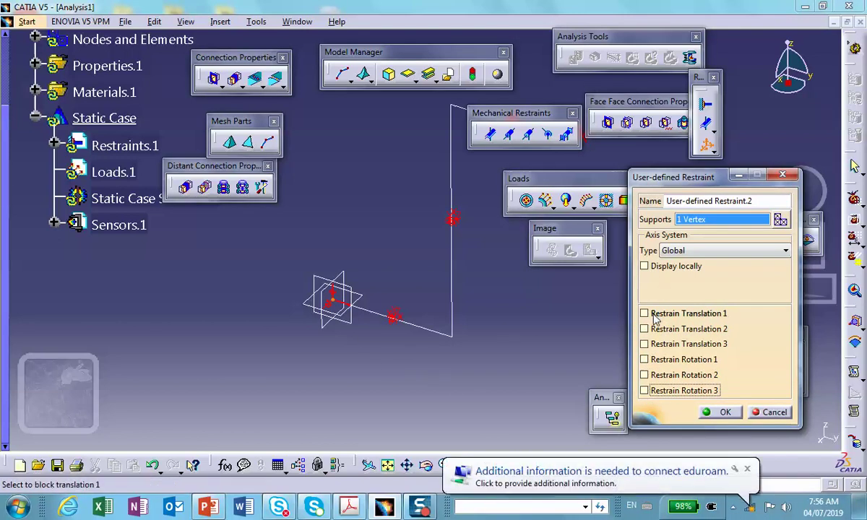
click(644, 345)
click(645, 345)
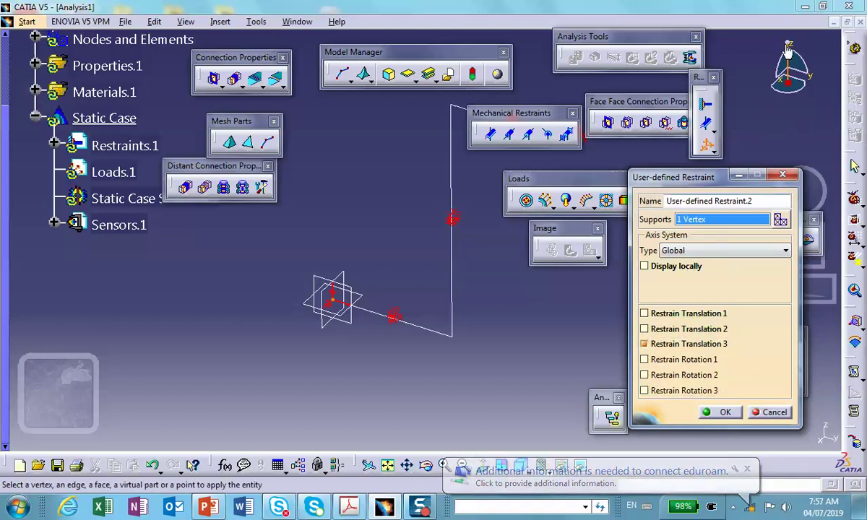
click(644, 345)
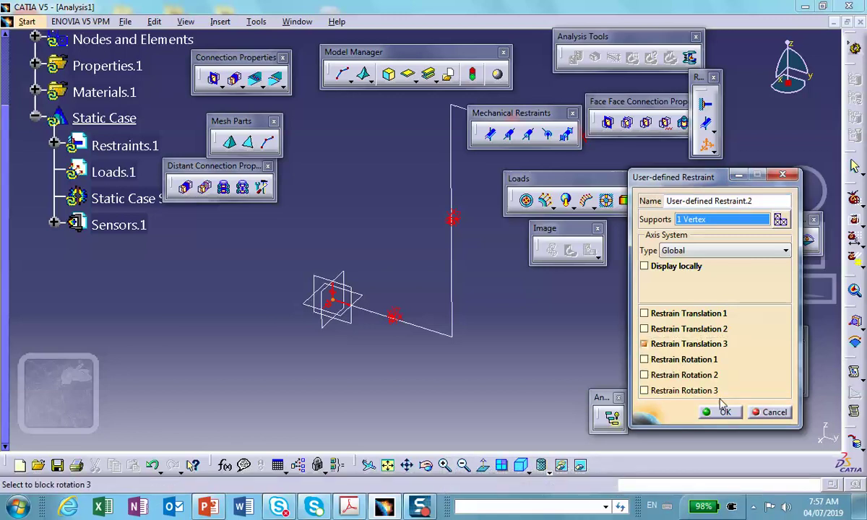
click(719, 412)
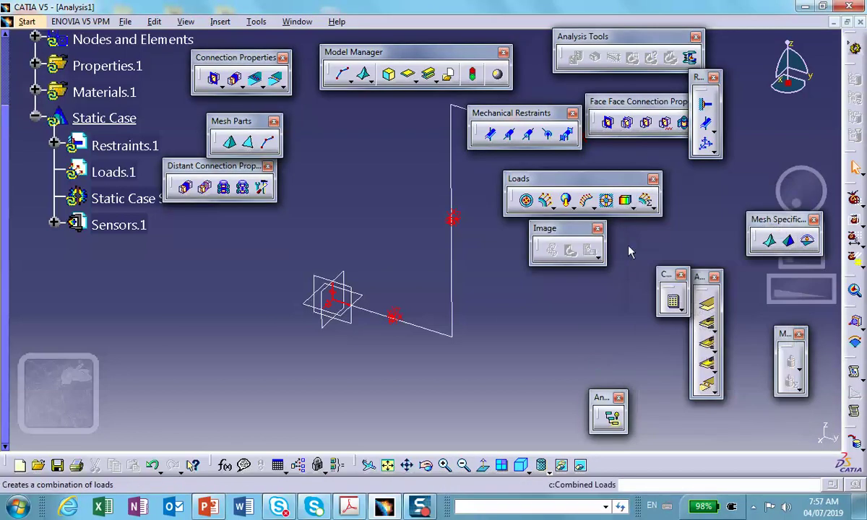
Apply an enforced displacement of -0.001 in along Translation 3 to the second user-defined restraint, checking the prescribed value in the homework PDF.
click(53, 145)
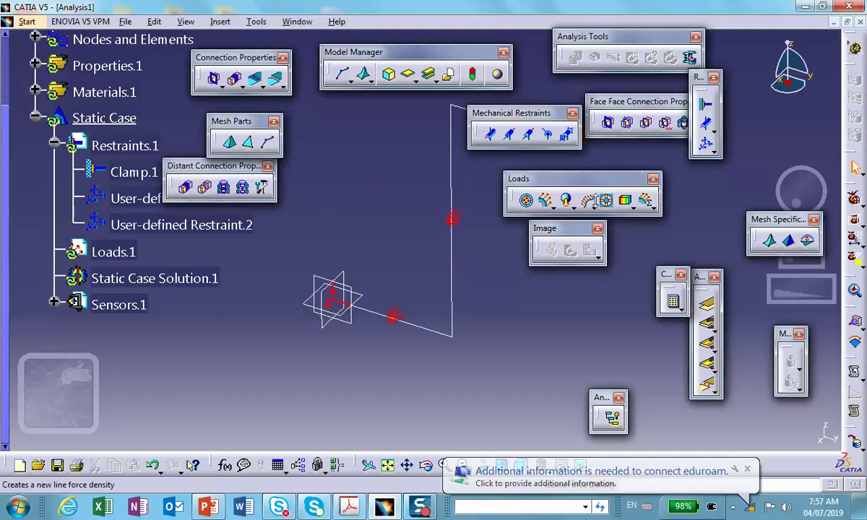
click(607, 201)
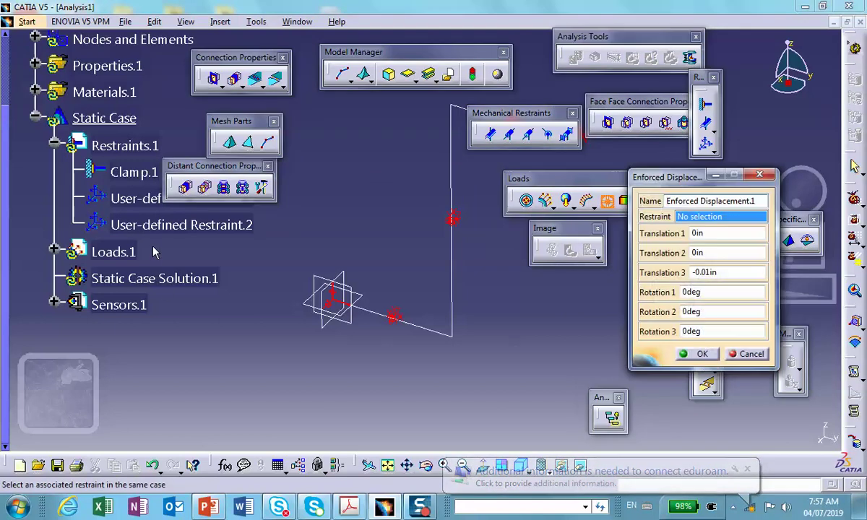
click(170, 224)
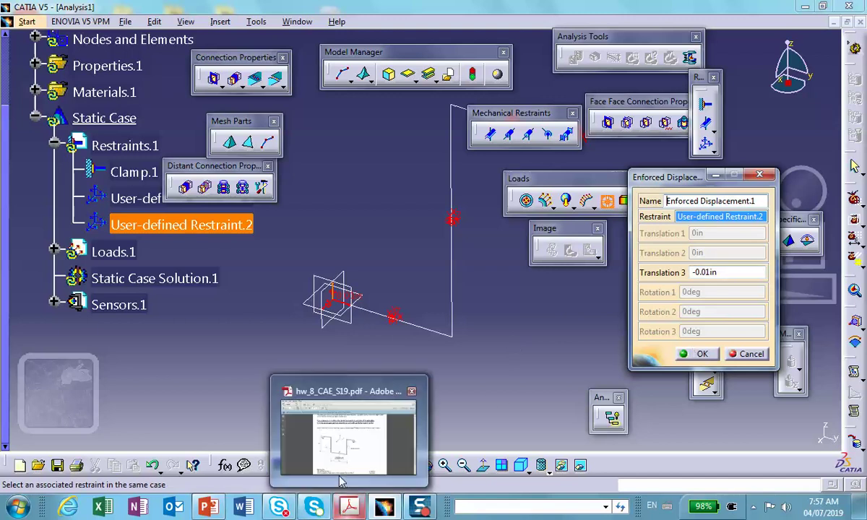
click(325, 430)
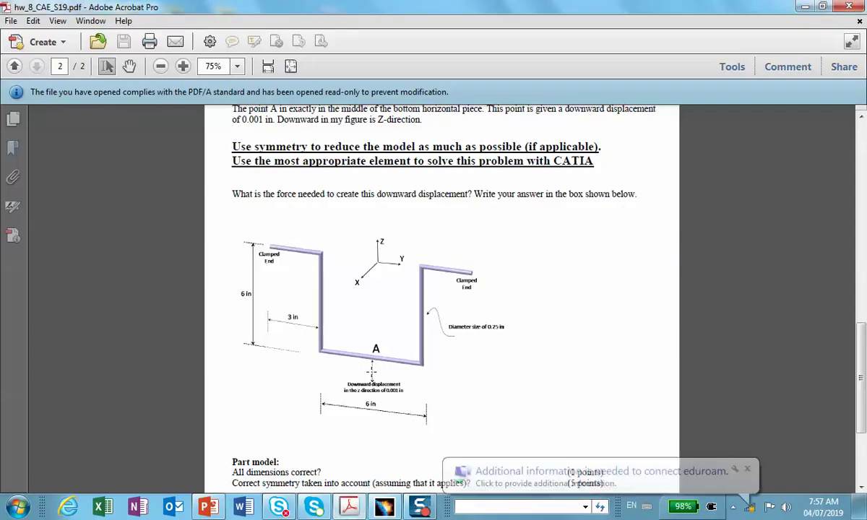
click(237, 66)
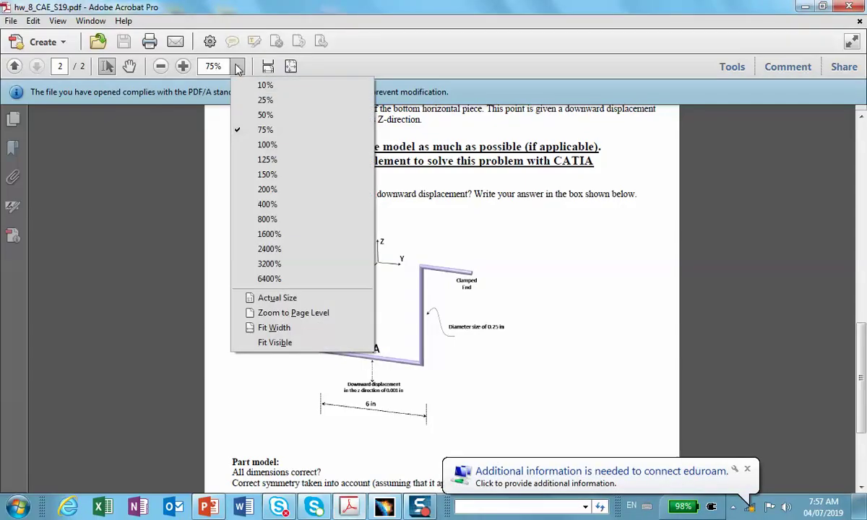
click(246, 173)
scroll(323, 259, down, 10)
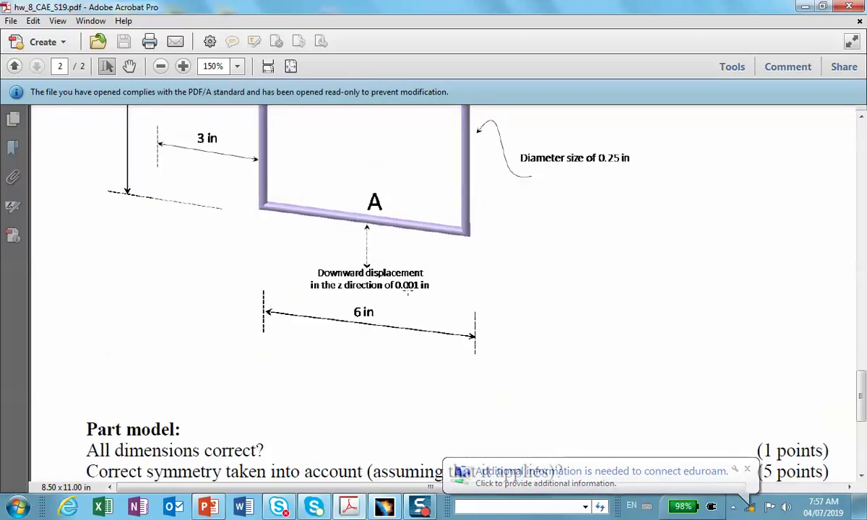
click(804, 7)
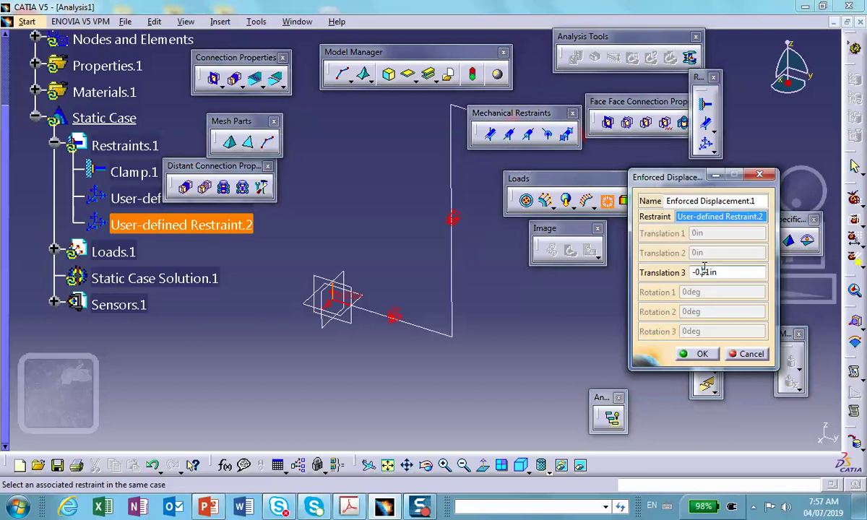
click(704, 360)
Compute the static case with the All option and accept the resource estimate.
middle_drag(395, 247, 289, 275)
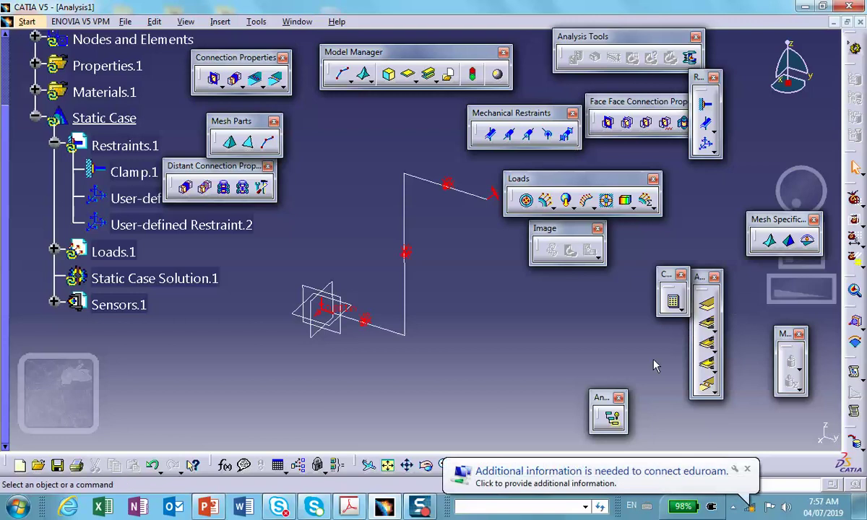
click(672, 301)
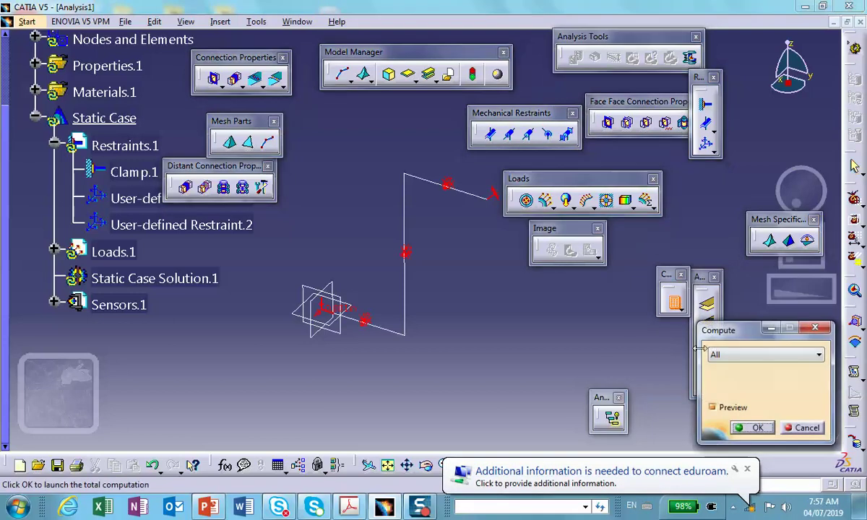
click(766, 430)
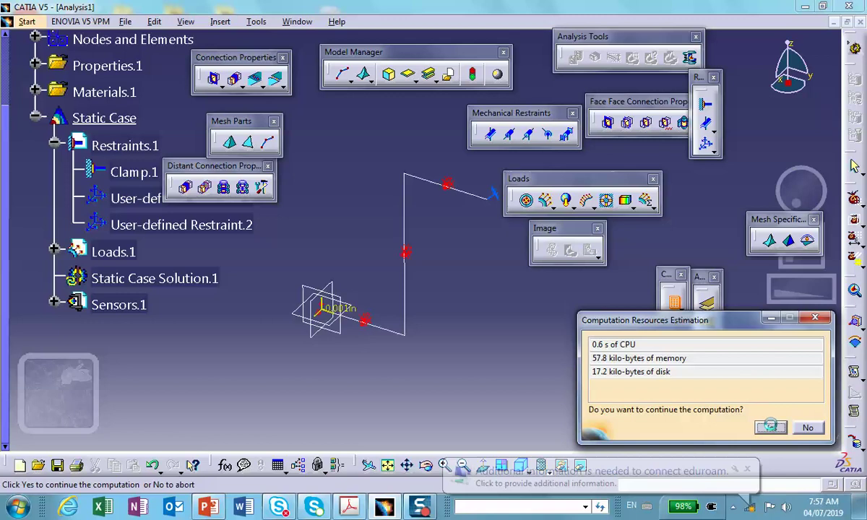
click(769, 428)
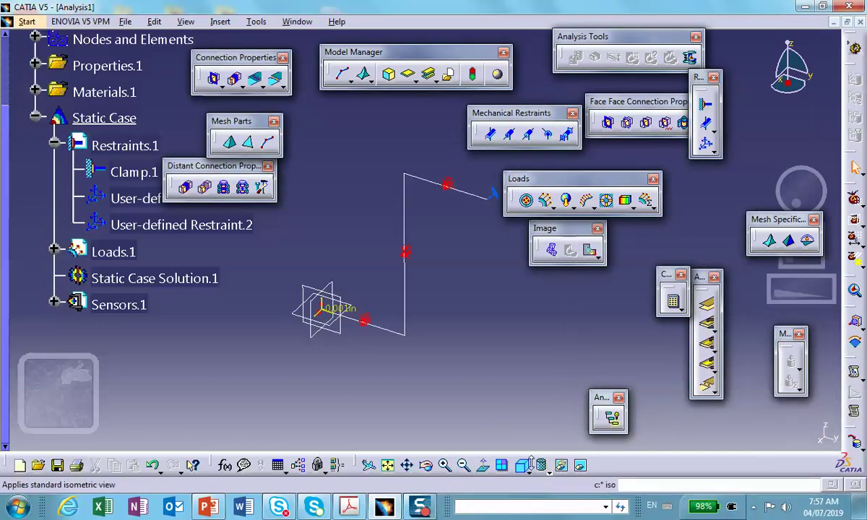
Change the render style, then display the rod's deformed mesh and play its animation in the Y-Z plane.
click(535, 468)
click(544, 380)
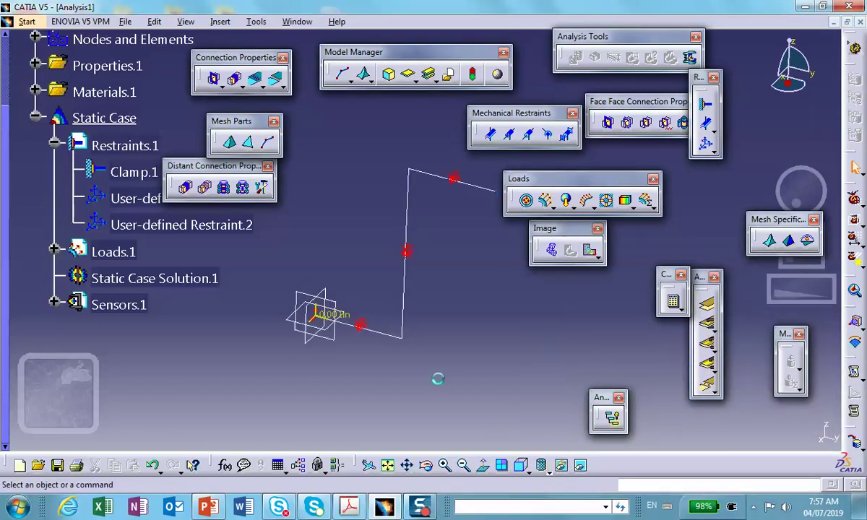
middle_drag(440, 385, 555, 248)
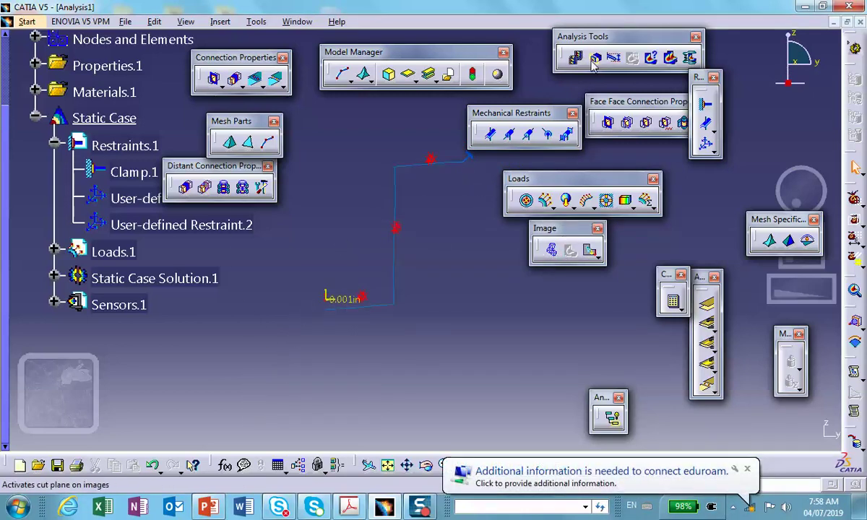
click(552, 250)
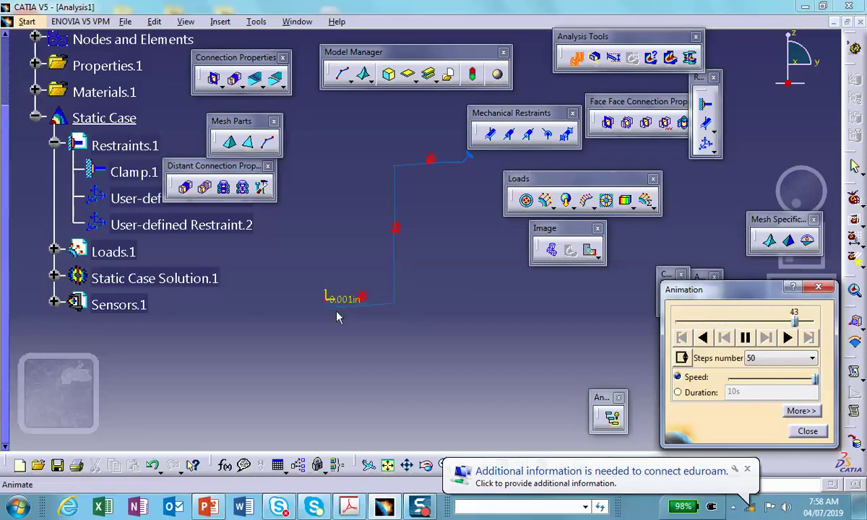
click(808, 431)
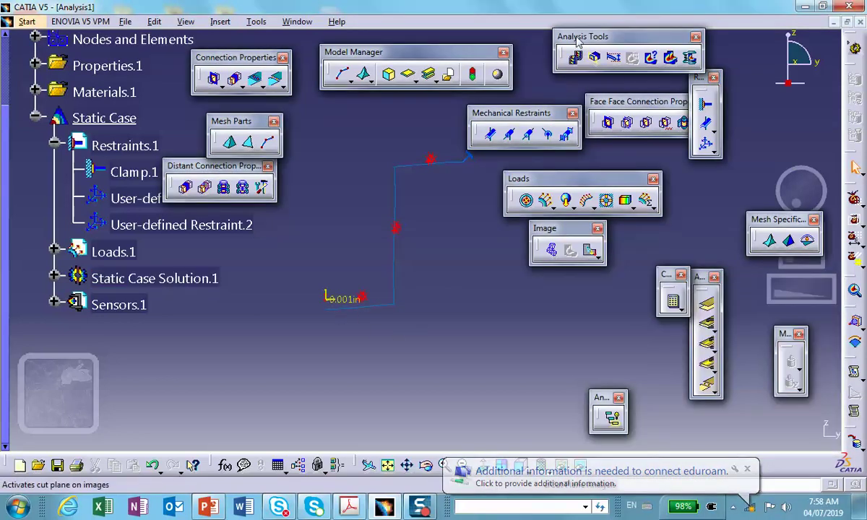
Set the deformed mesh's amplification scaling factor to 10.
click(614, 62)
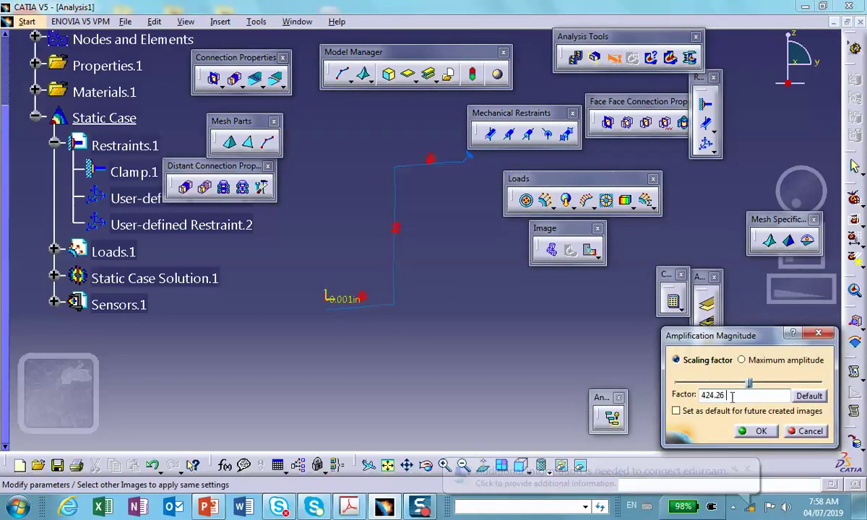
text(10)
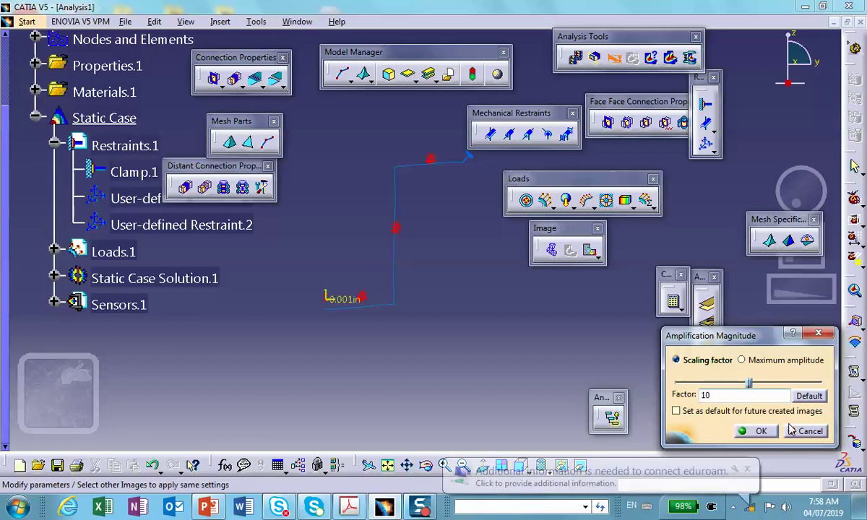
click(761, 431)
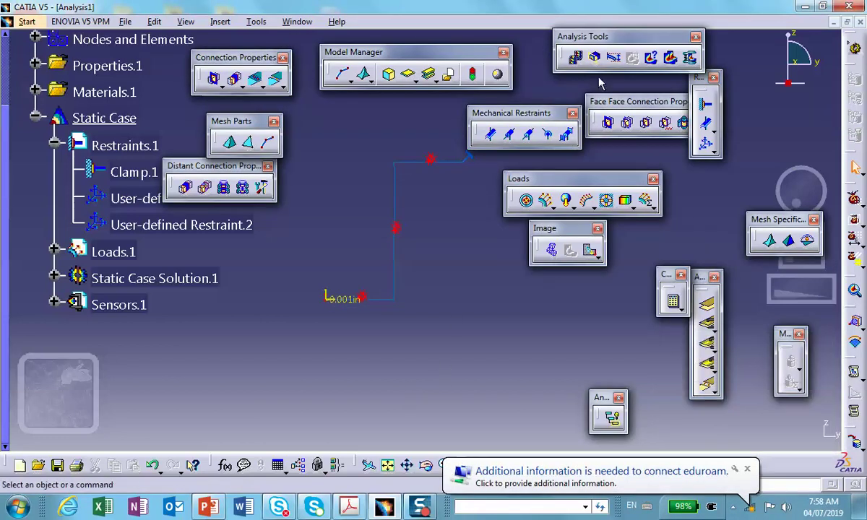
click(612, 57)
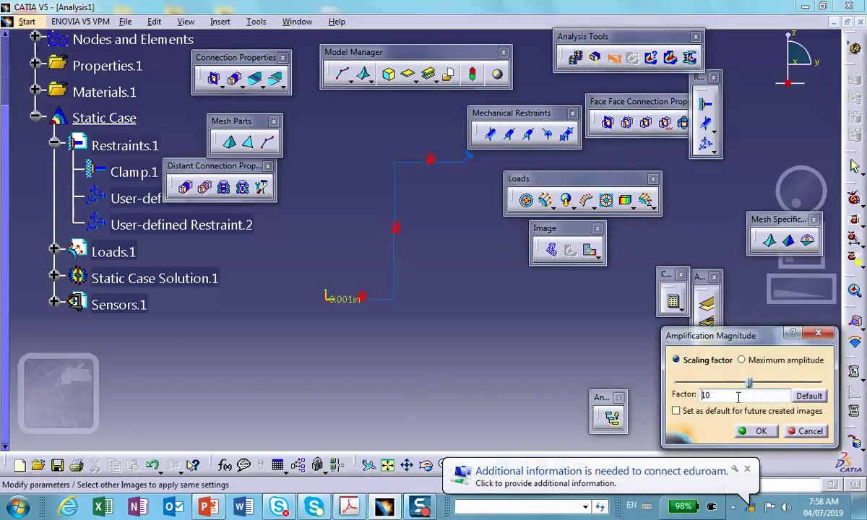
click(755, 430)
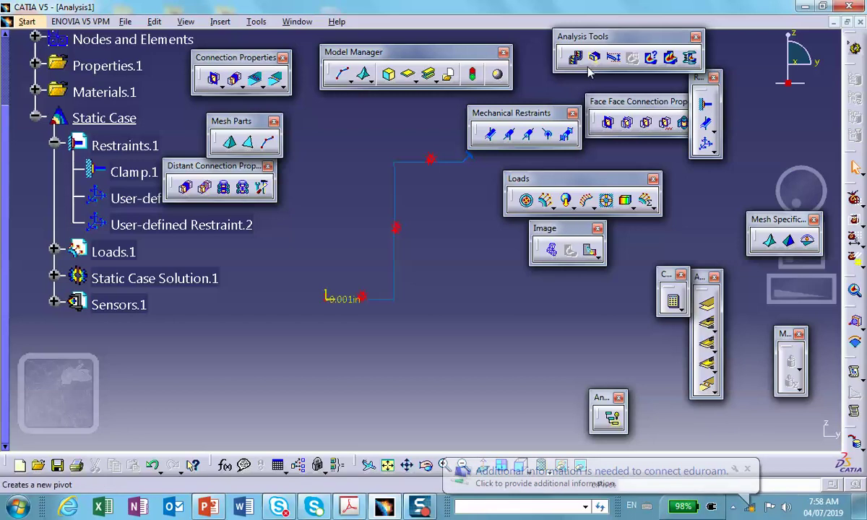
Raise the amplification scaling factor above its default to exaggerate the deformation, and animate the deformed mesh again.
click(613, 60)
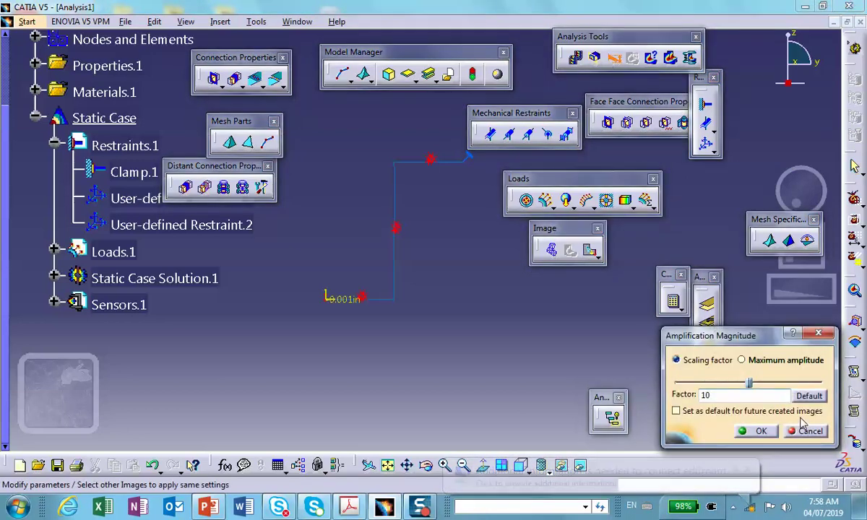
click(810, 395)
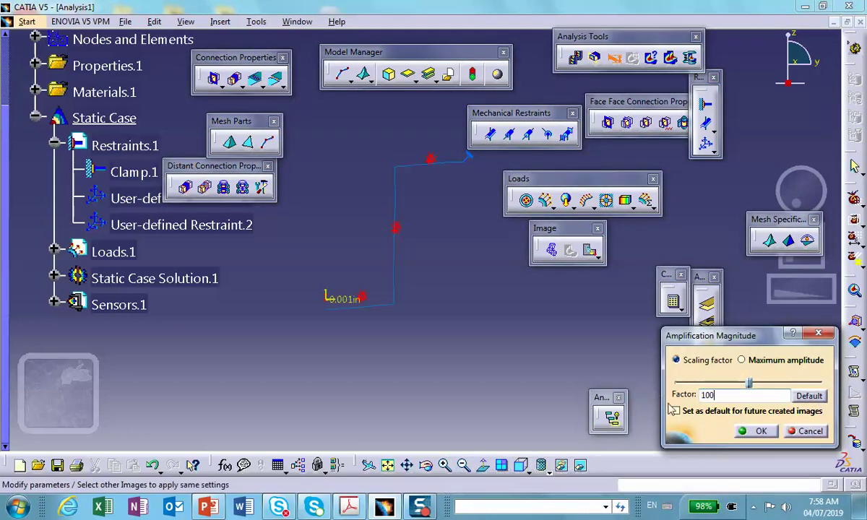
click(761, 432)
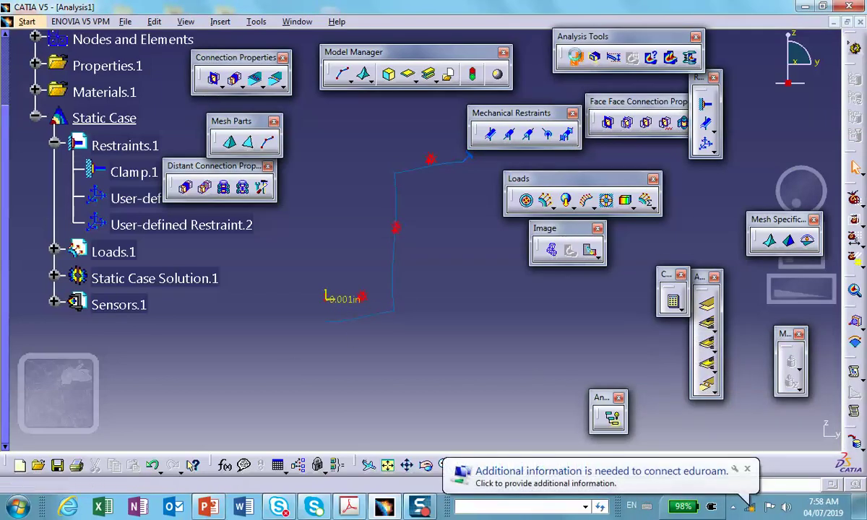
click(576, 57)
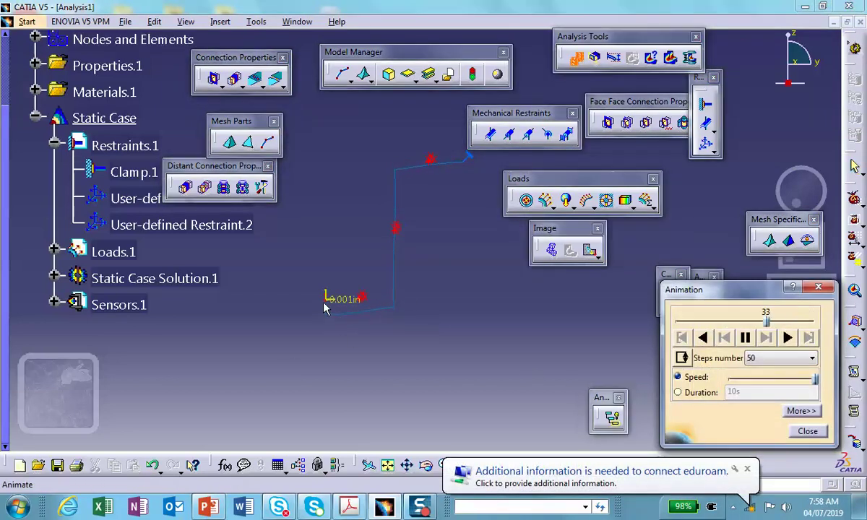
click(746, 338)
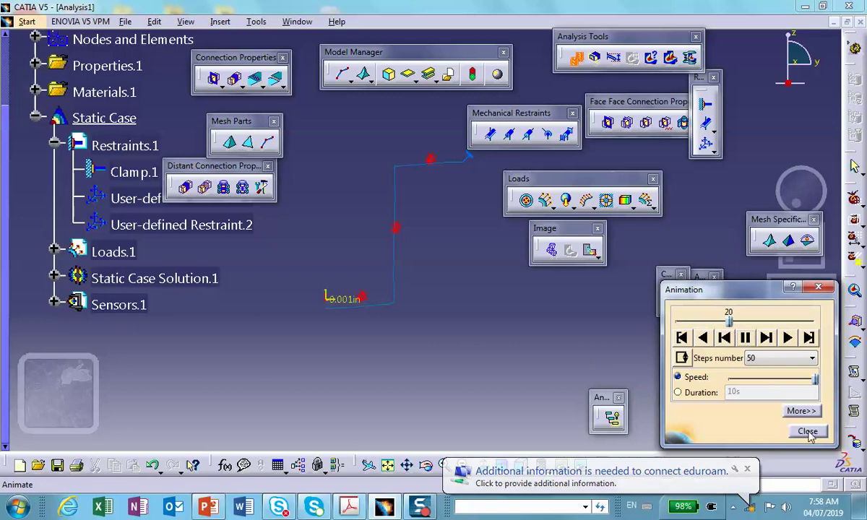
click(808, 432)
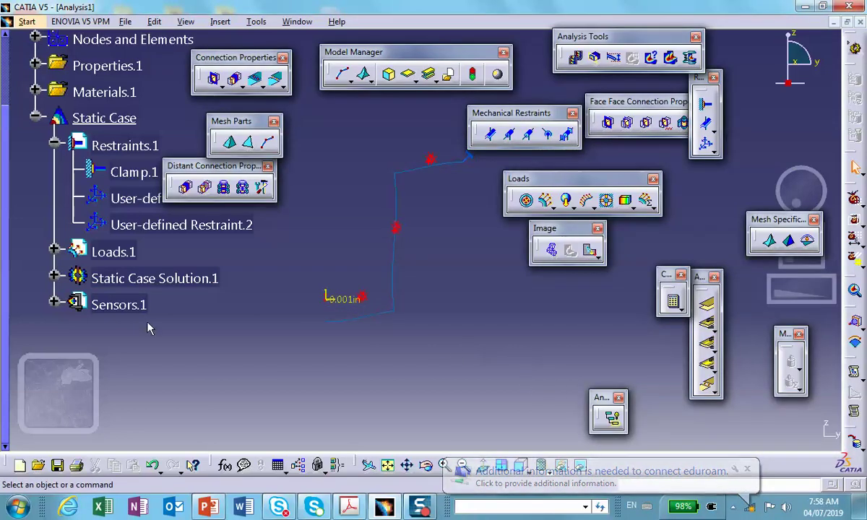
Deactivate the deformed mesh image under the static case solution.
click(53, 278)
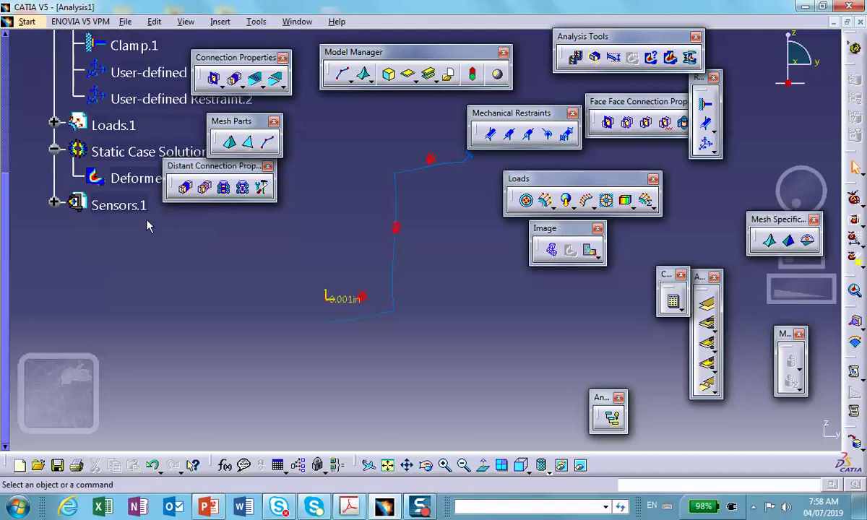
right_click(139, 178)
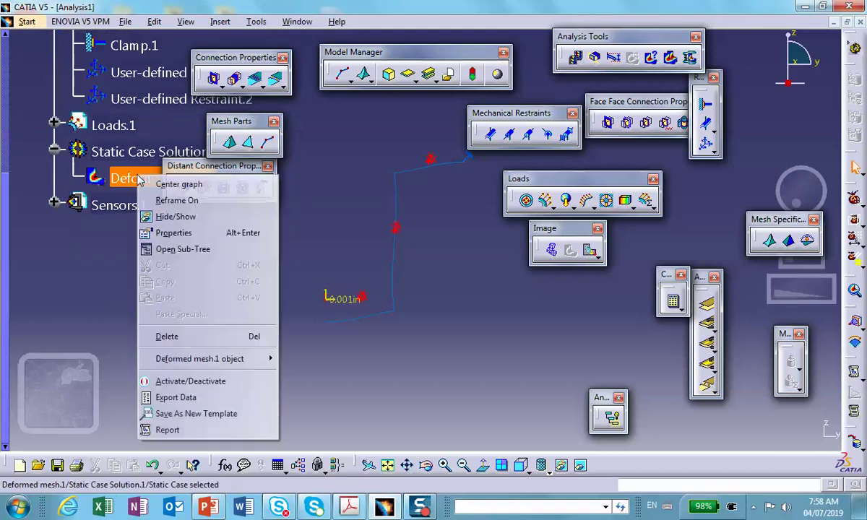
click(178, 382)
Create a global-axis reaction sensor on the second user-defined restraint and update its force results.
right_click(78, 203)
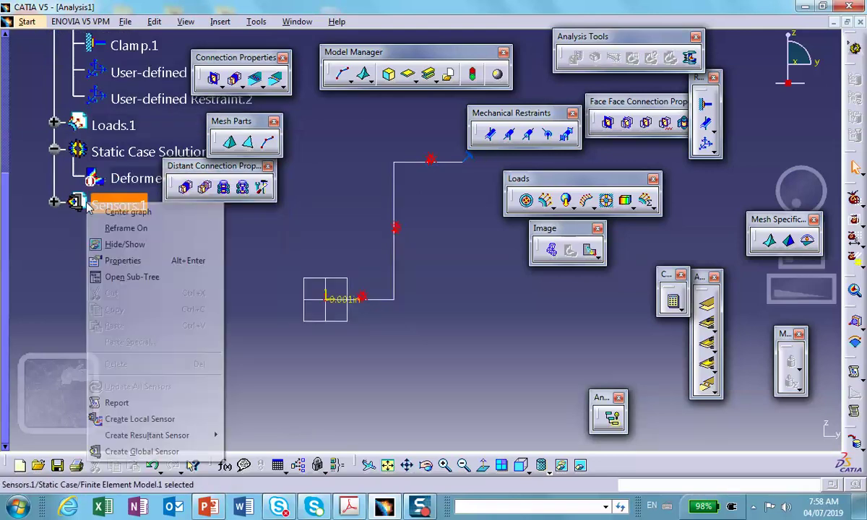
mouse_move(148, 436)
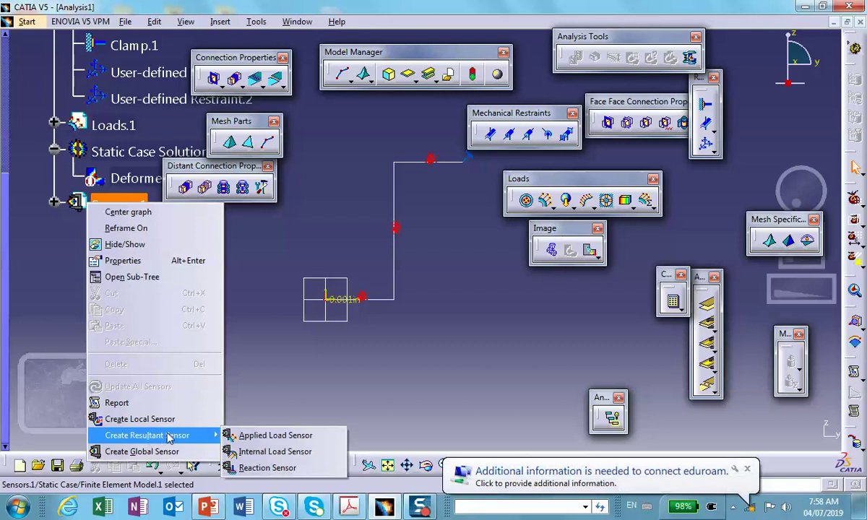
click(267, 468)
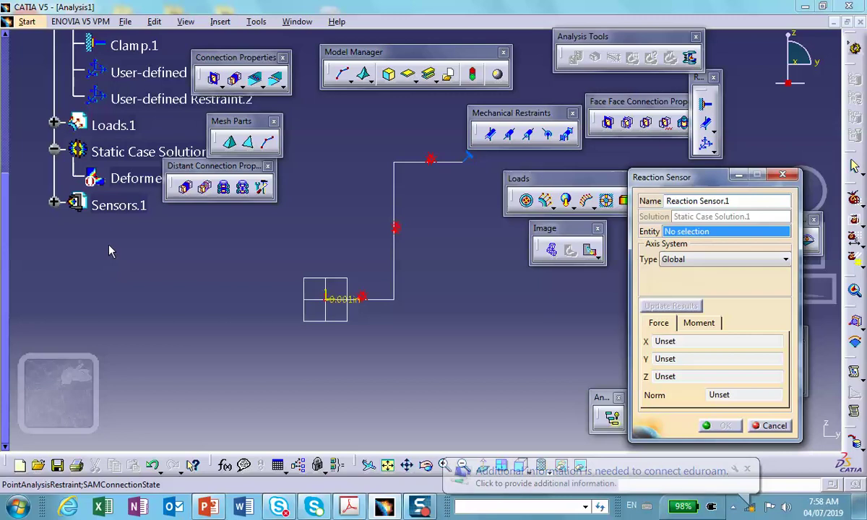
drag(229, 181, 324, 198)
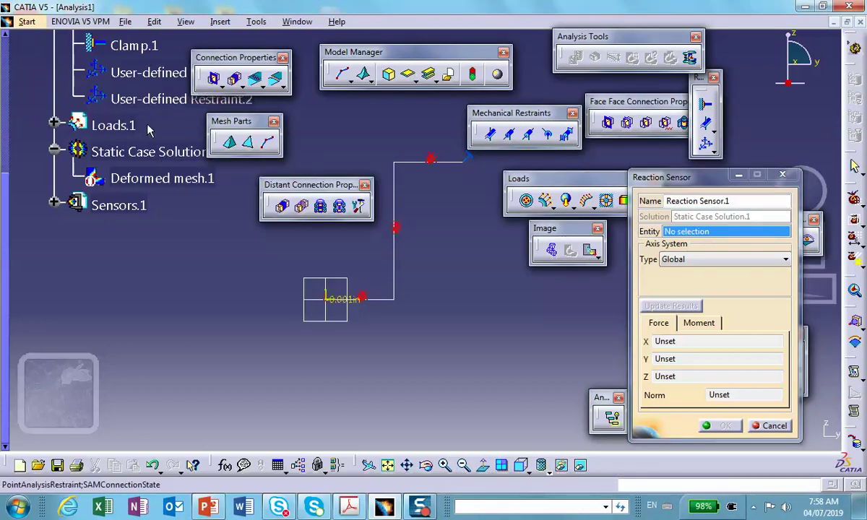
click(173, 99)
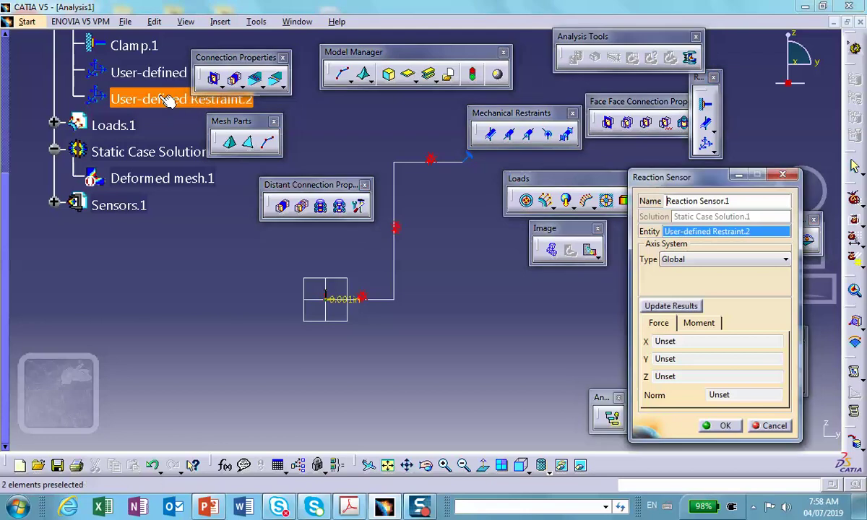
click(671, 307)
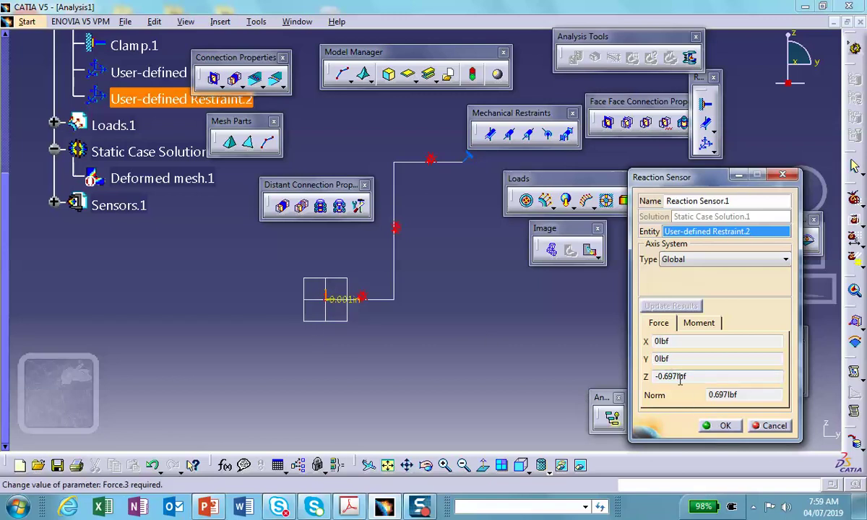
Switch to the homework PDF in Adobe Acrobat and find the answer box for the force causing the deformation.
click(350, 508)
scroll(379, 351, down, 5)
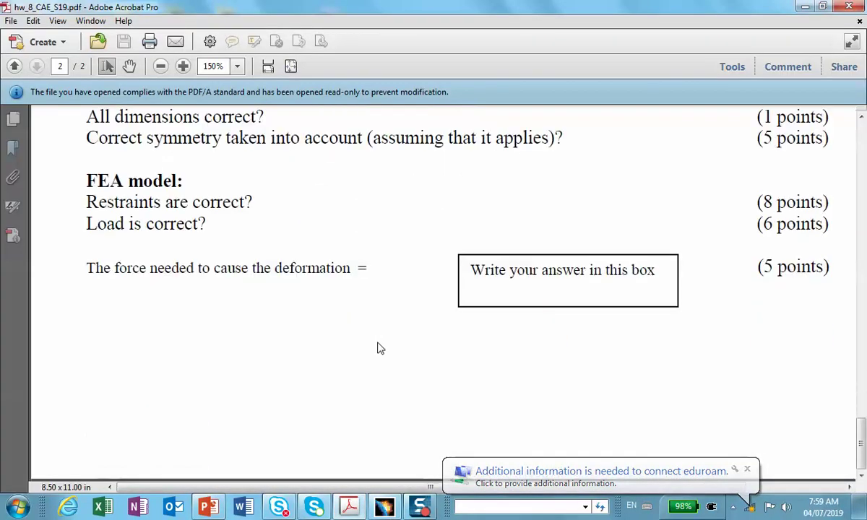